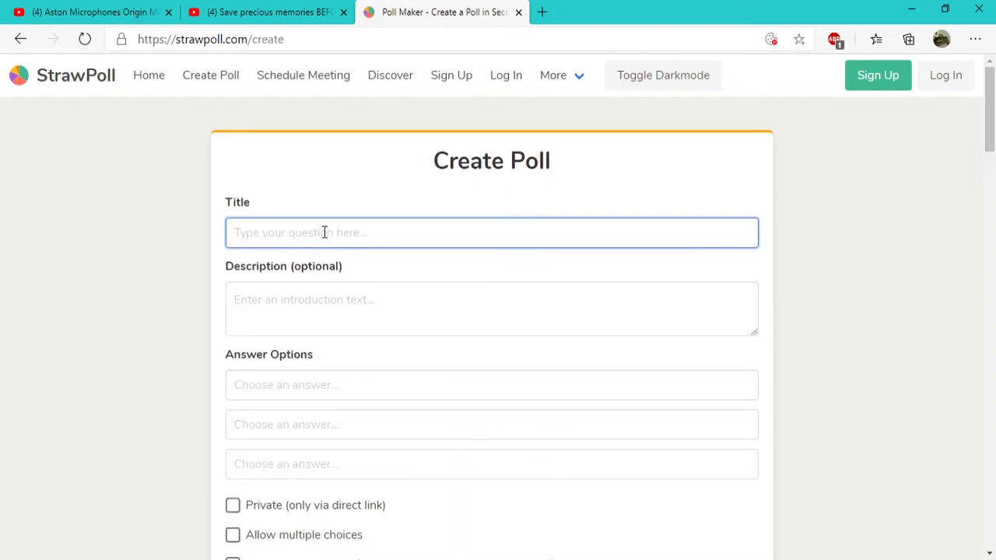
# Enter "Do you think YouTube should've removed poll cards?" as the poll title.
pyautogui.scroll(-5, 331, 222)
pyautogui.scroll(5, 335, 218)
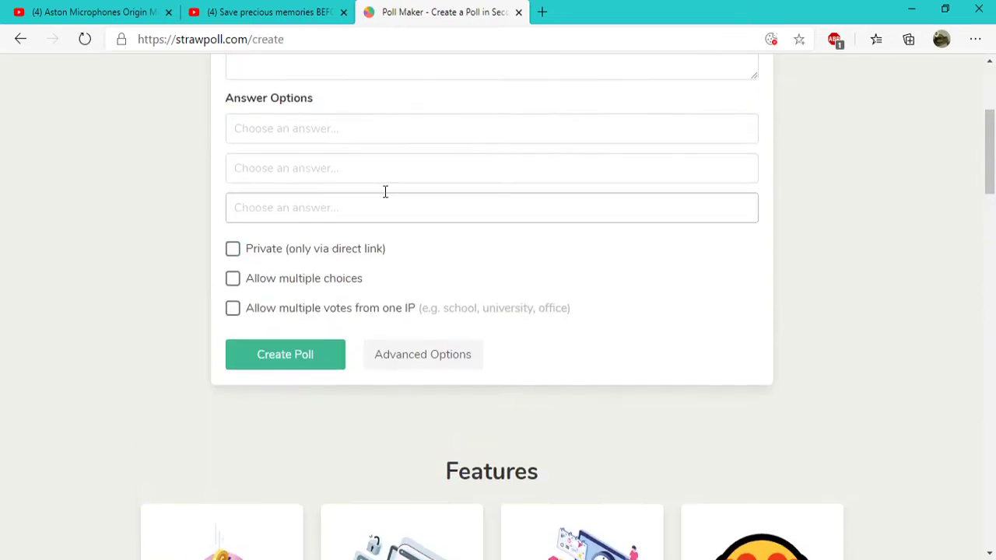
pyautogui.write('Do you think You')
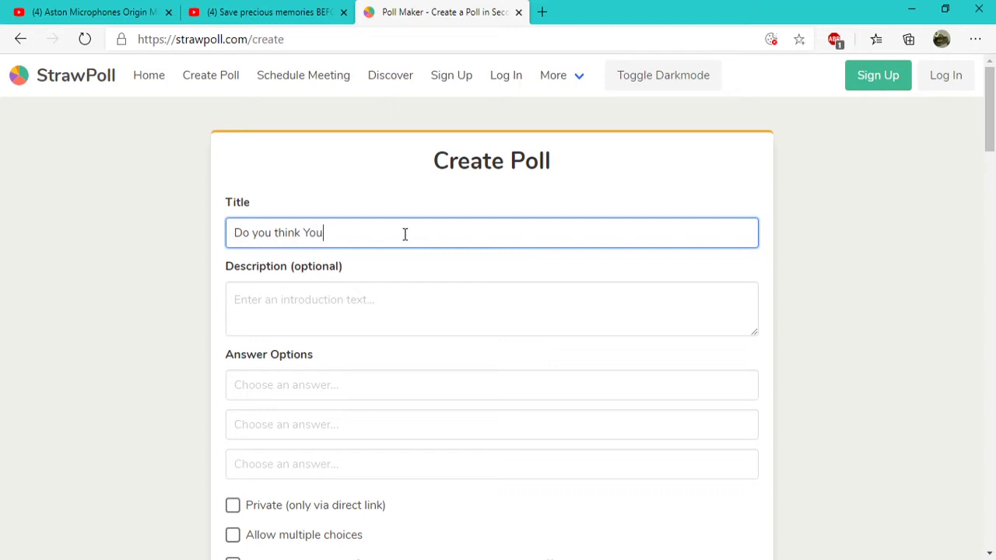
pyautogui.write("Tube should've removed poll cards")
pyautogui.press('Tab')
pyautogui.press('Tab')
pyautogui.write('Yes')
pyautogui.press('Tab')
pyautogui.write('Def')
pyautogui.press('BackSpace')
pyautogui.press('BackSpace')
pyautogui.press('BackSpace')
pyautogui.hotkey('shift', 'Tab')
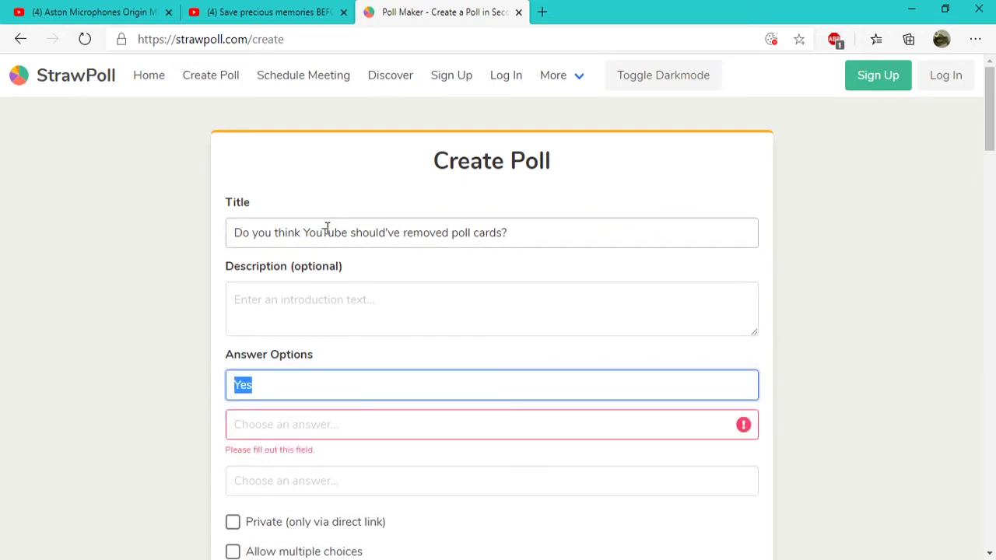
# Enter "No" as the first answer option and "Definitely not" as the second.
pyautogui.write('No')
pyautogui.press('Tab')
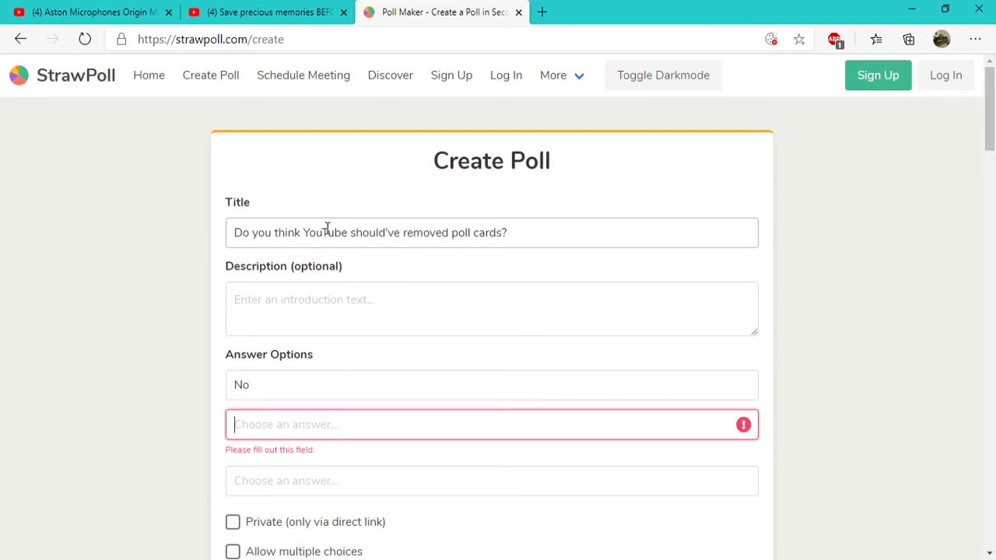
pyautogui.write('Definitely not')
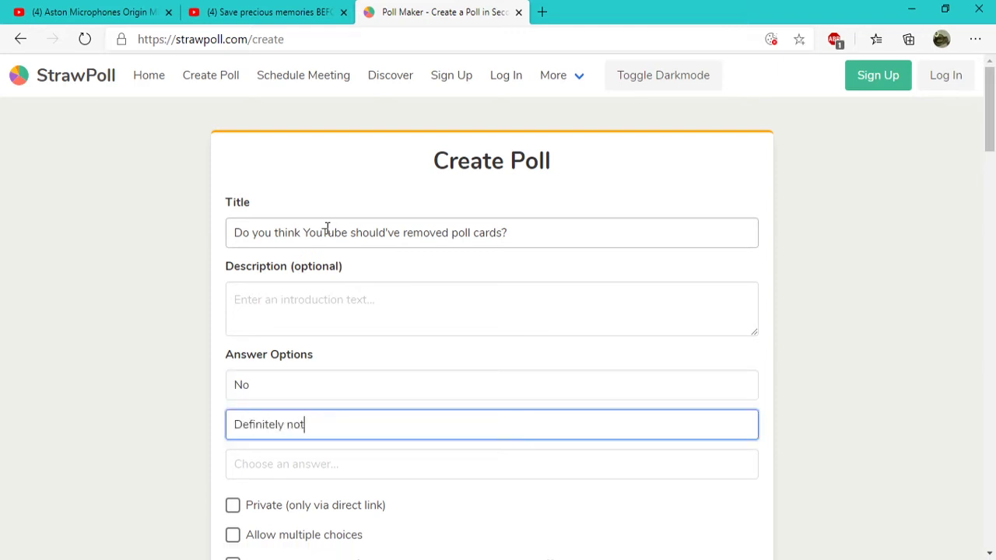
pyautogui.click(599, 311)
pyautogui.write('It was ')
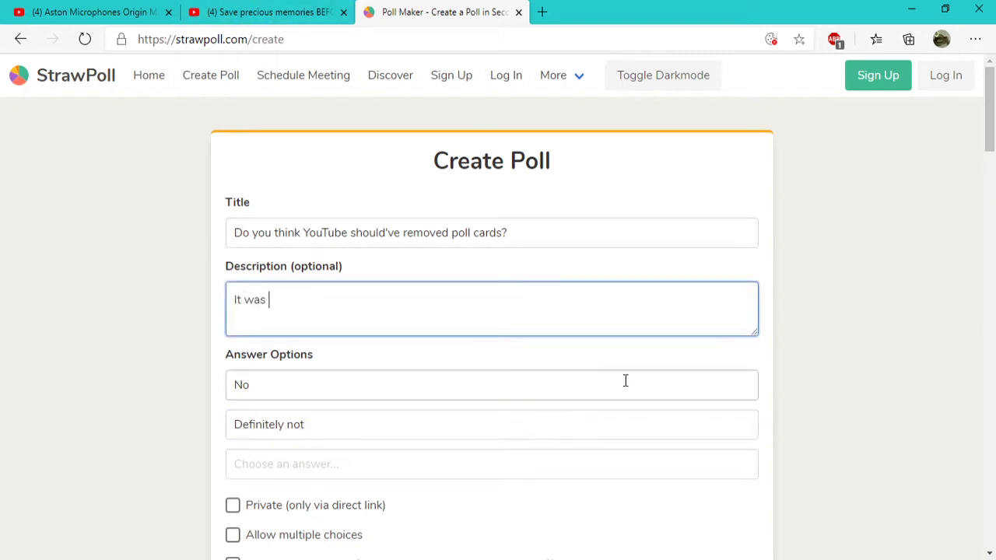
pyautogui.write('much simpler back thj')
pyautogui.write('n, but this is good, too.')
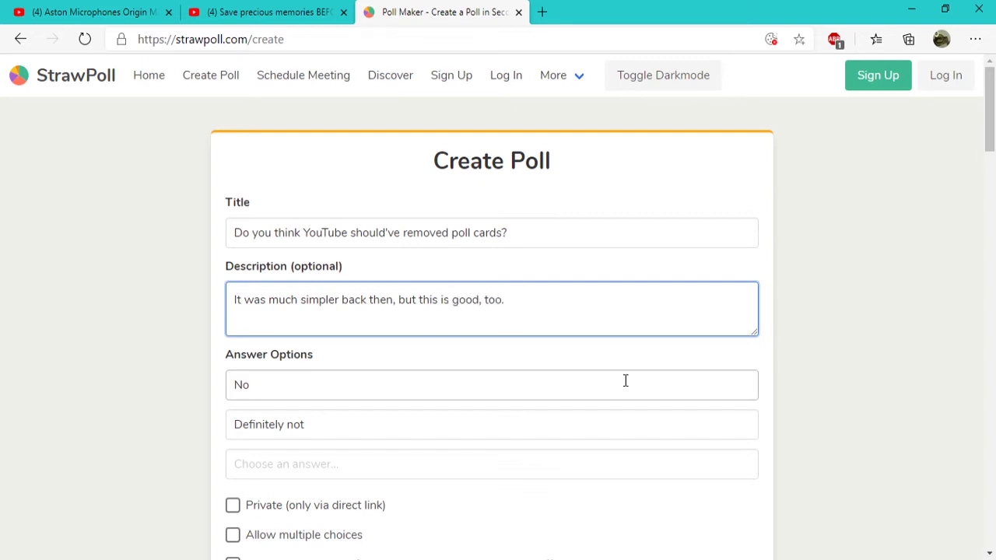
pyautogui.hotkey('ctrl', 'a')
pyautogui.press('BackSpace')
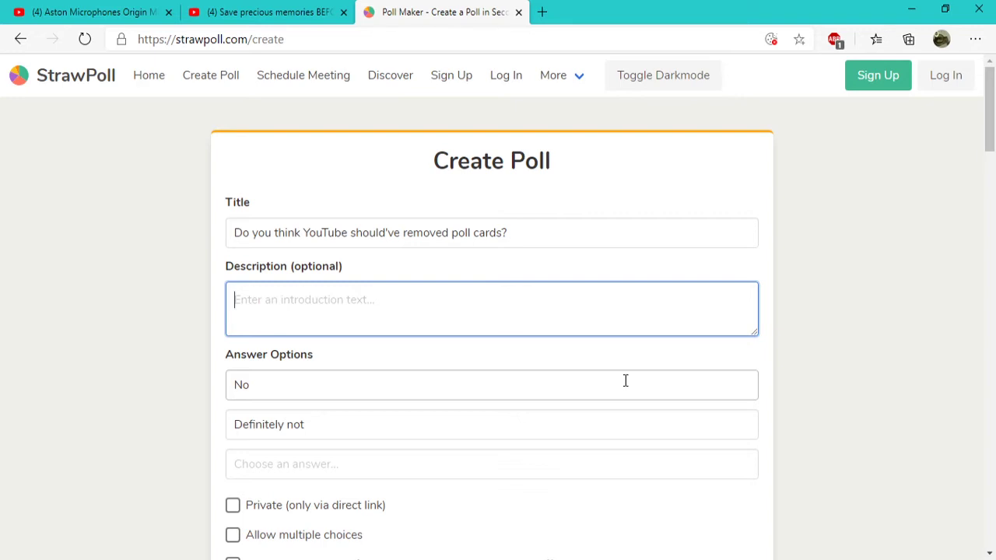
# Enter "I highly doubt what they claimed to be the usage rate was accurate" as the poll description.
pyautogui.write('I high')
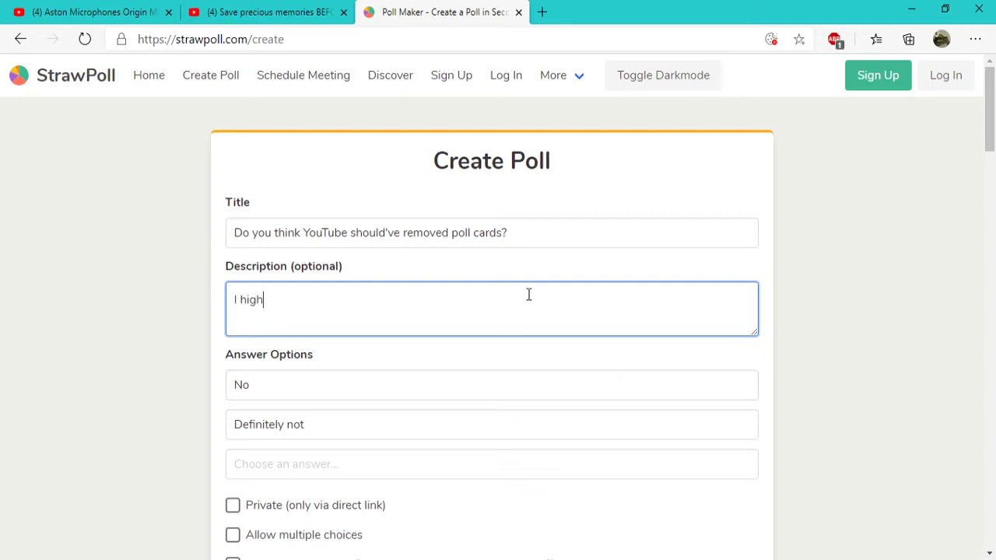
pyautogui.write('ly doubt what they')
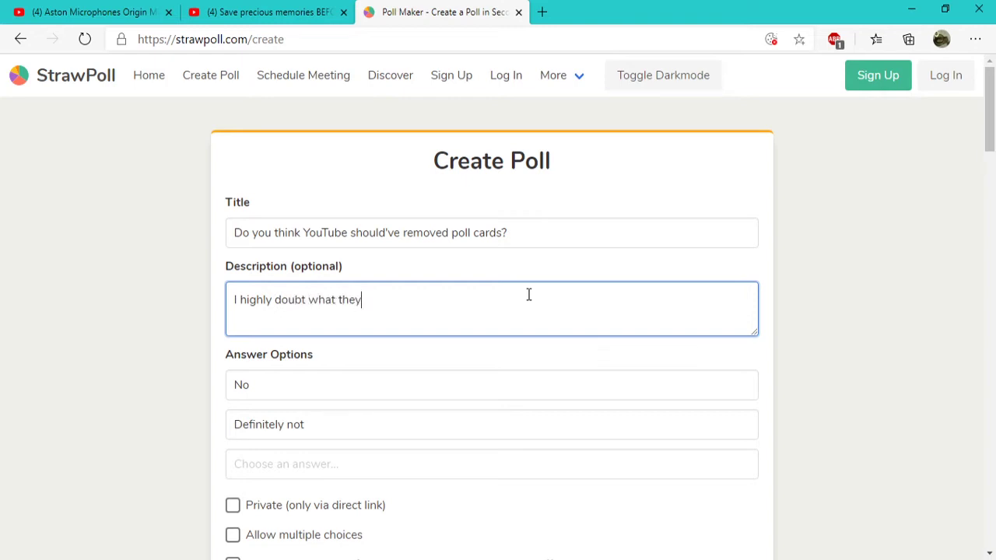
pyautogui.write(' claimed to be the usage rate was accurate')
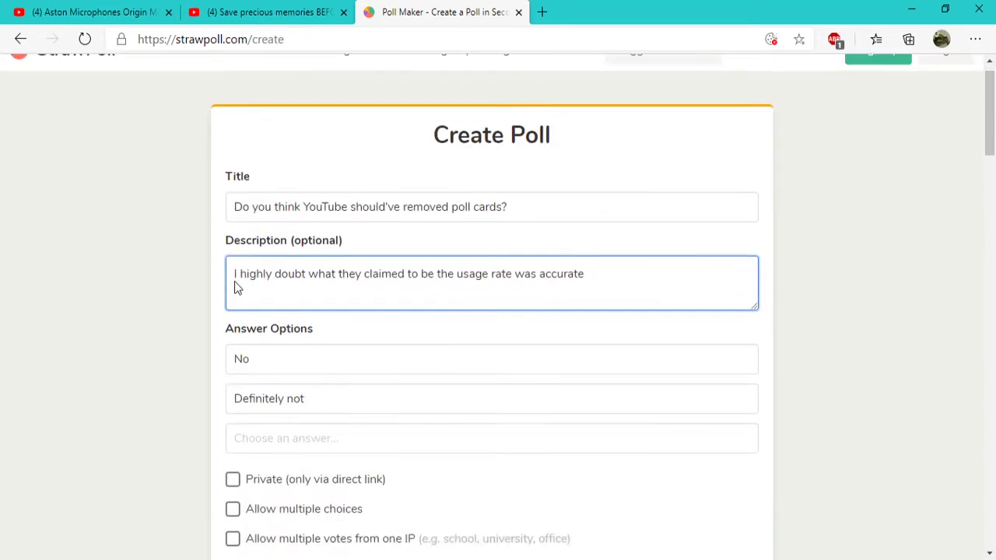
# Make the poll private (only via direct link) and create it.
pyautogui.scroll(-3, 260, 352)
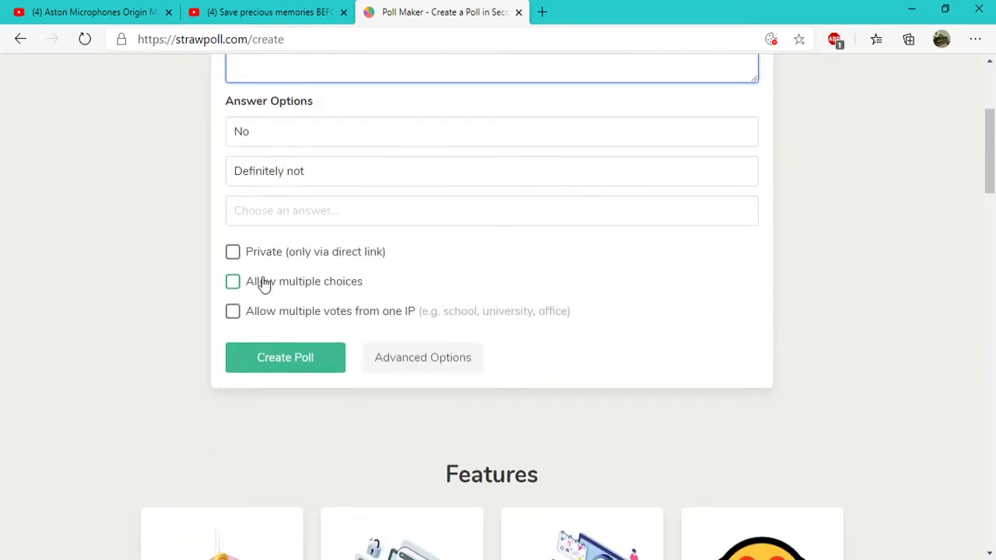
pyautogui.click(233, 253)
pyautogui.scroll(2, 303, 369)
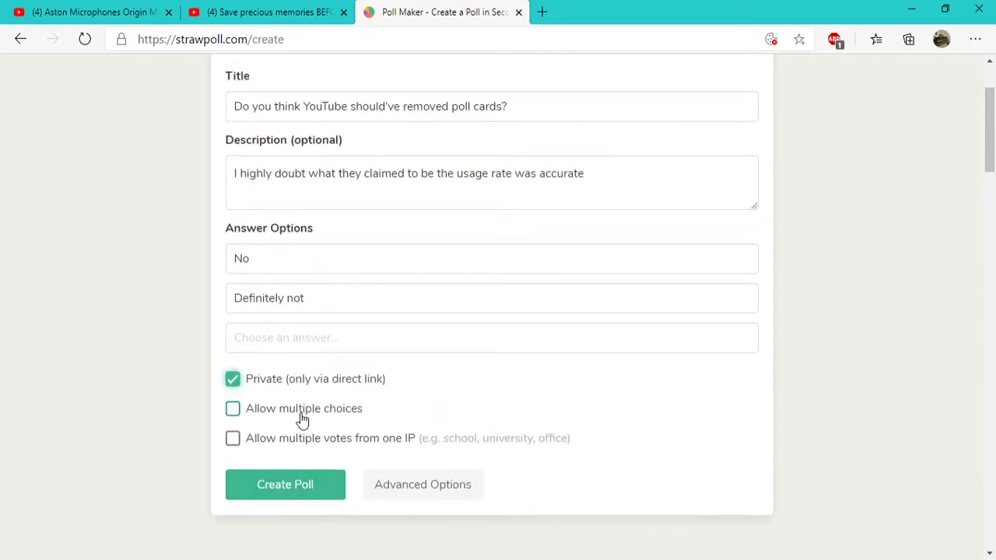
pyautogui.click(300, 484)
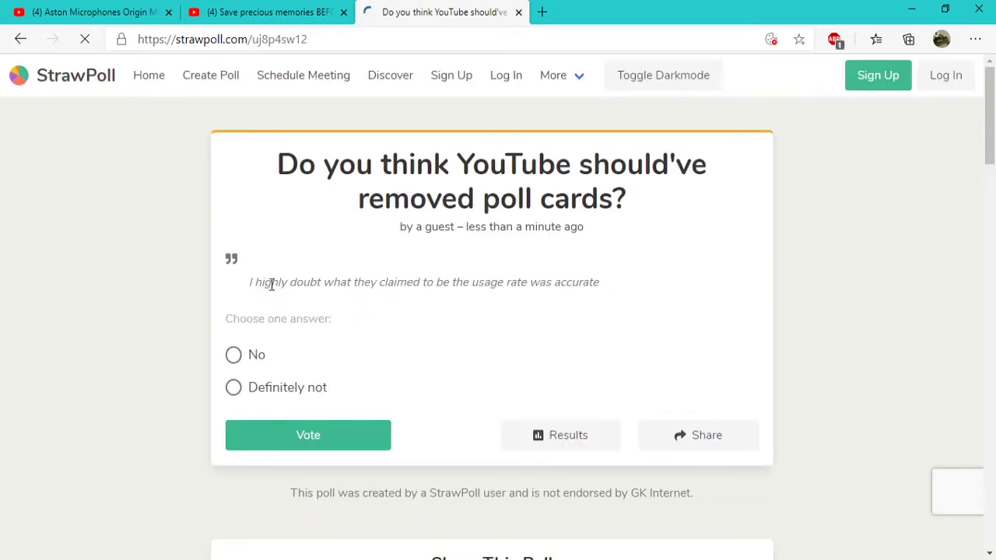
# Copy the new poll's share link.
pyautogui.click(715, 448)
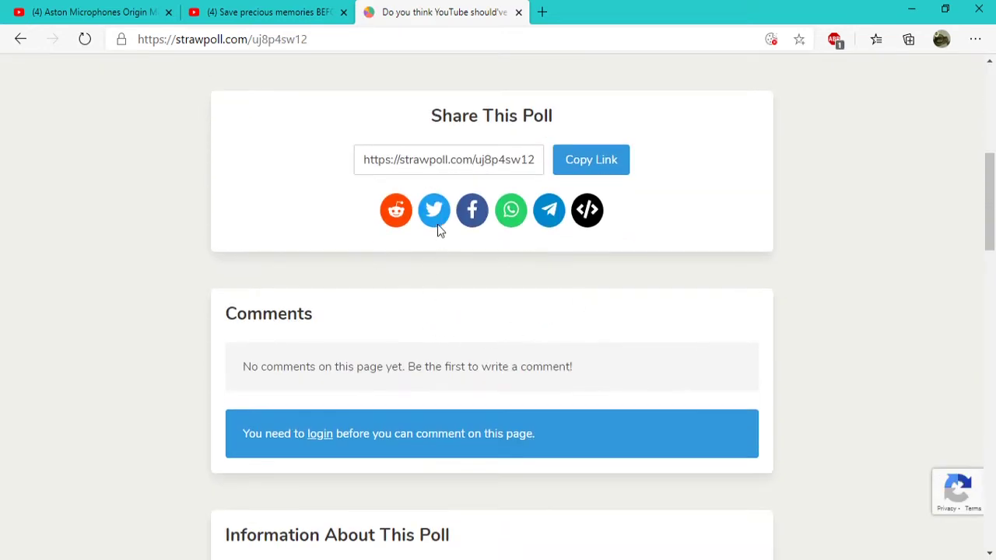
pyautogui.click(589, 164)
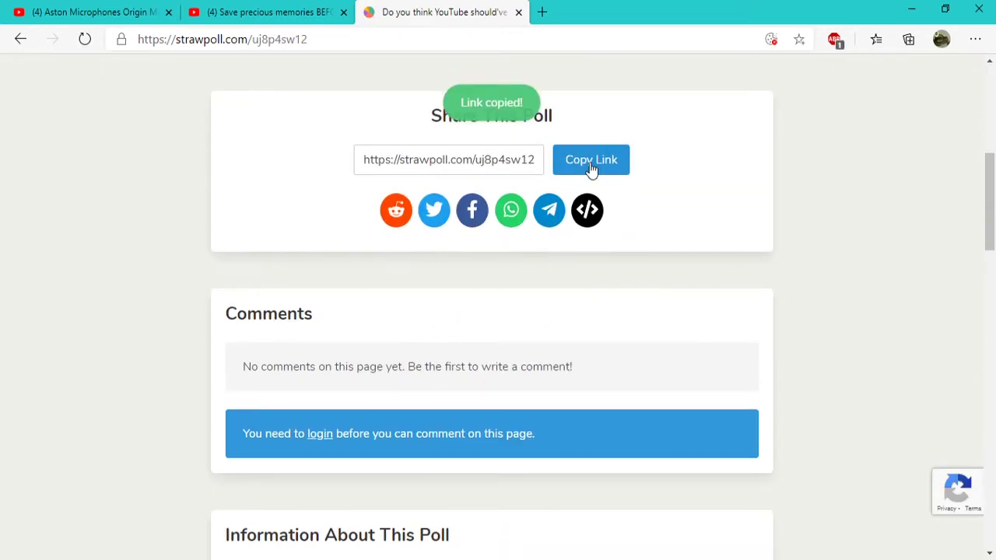
pyautogui.scroll(5, 576, 109)
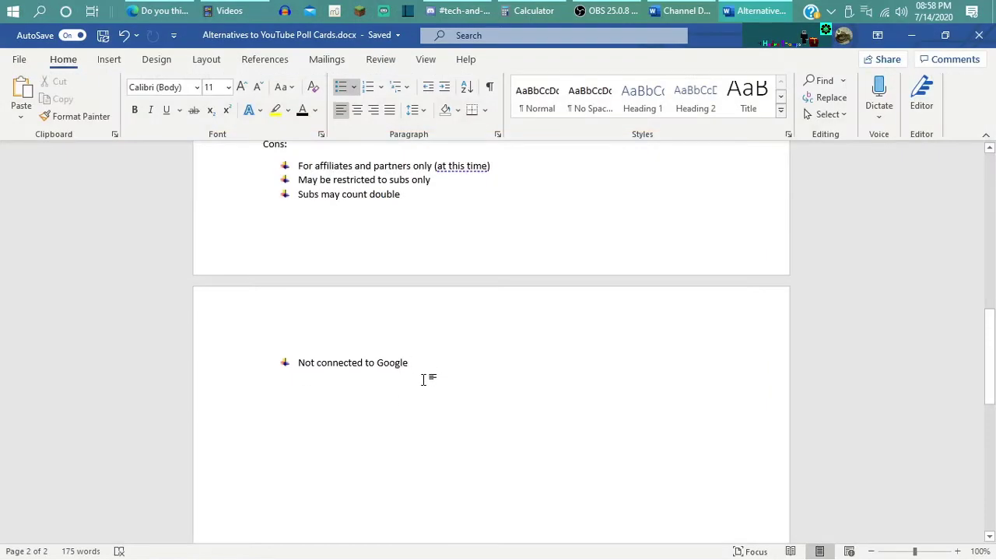
pyautogui.press('Return')
pyautogui.hotkey('ctrl', 'v')
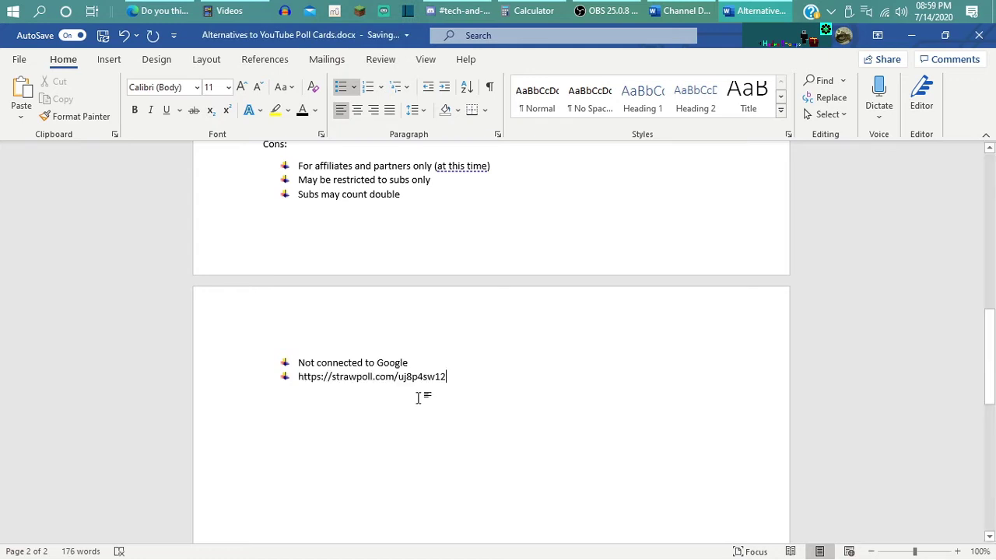
pyautogui.hotkey('ctrl', 'z')
# Paste the copied poll link on a new line between the StrawPoll description and its "Pros:" heading.
pyautogui.scroll(15, 474, 360)
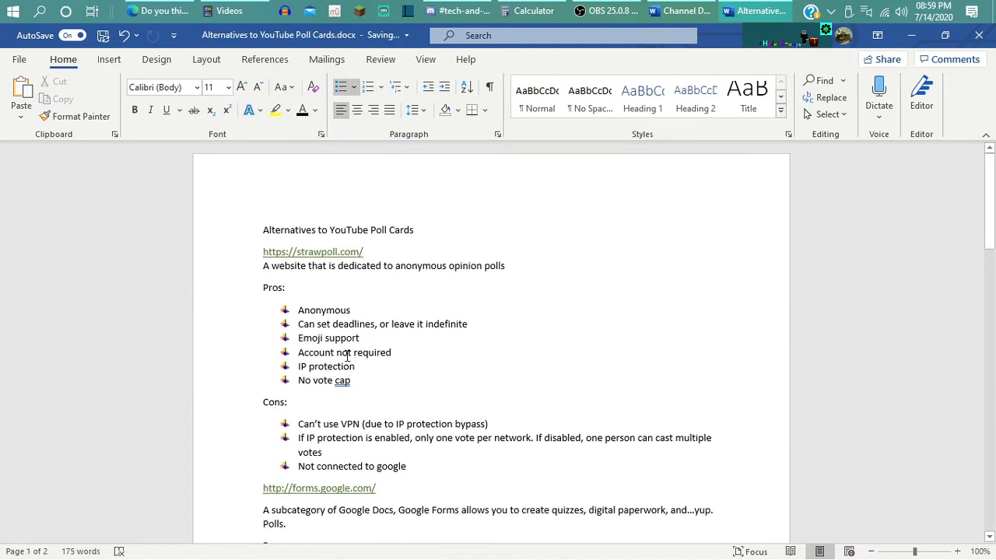
pyautogui.scroll(-1, 314, 351)
pyautogui.click(271, 208)
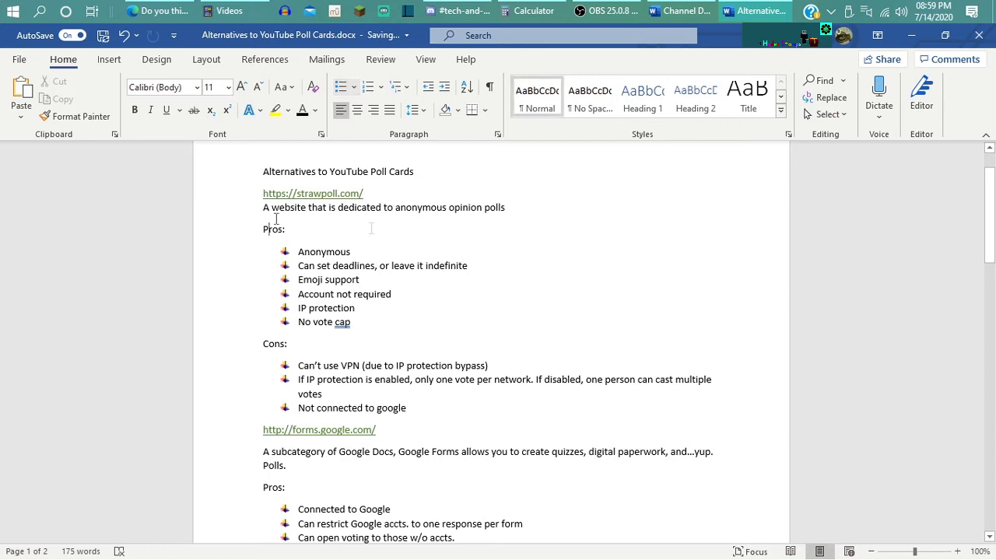
pyautogui.press('Return')
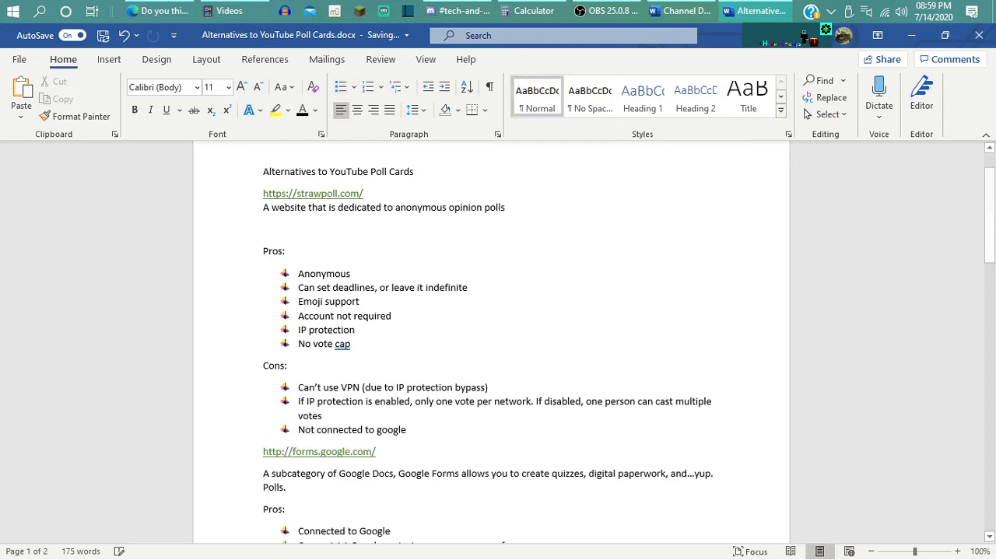
pyautogui.hotkey('ctrl', 'v')
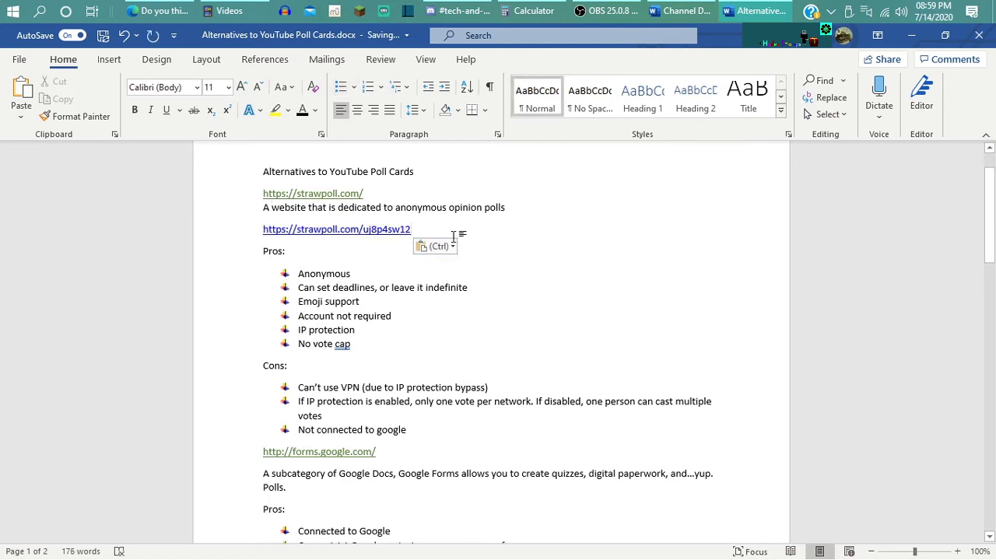
# Color the pasted poll link with the base green from the theme colors.
pyautogui.tripleClick(454, 236)
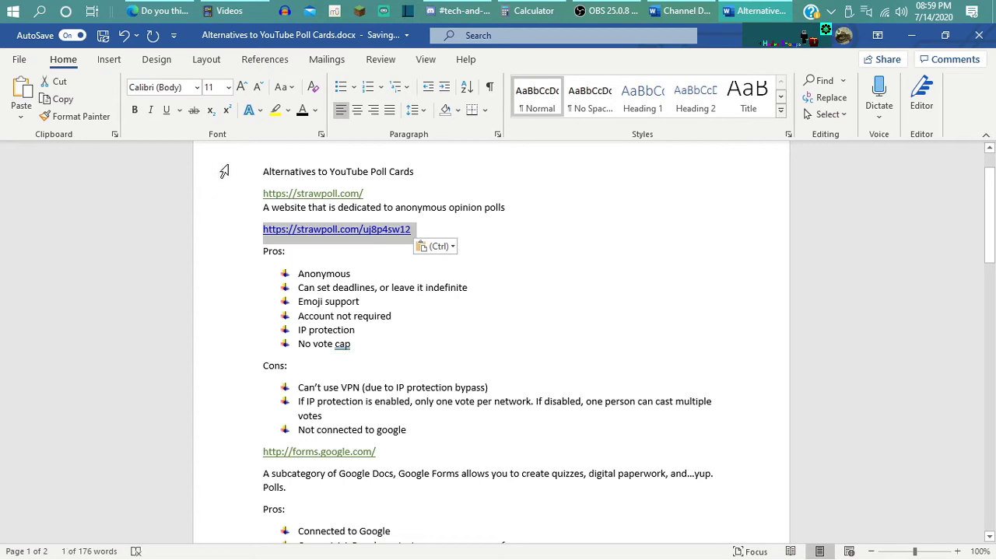
pyautogui.click(314, 109)
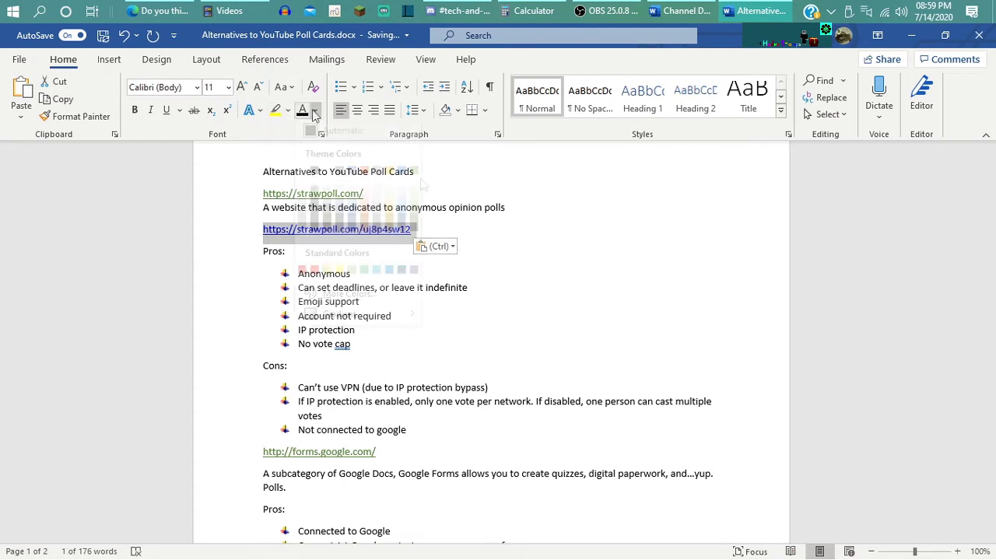
pyautogui.click(415, 170)
pyautogui.click(357, 254)
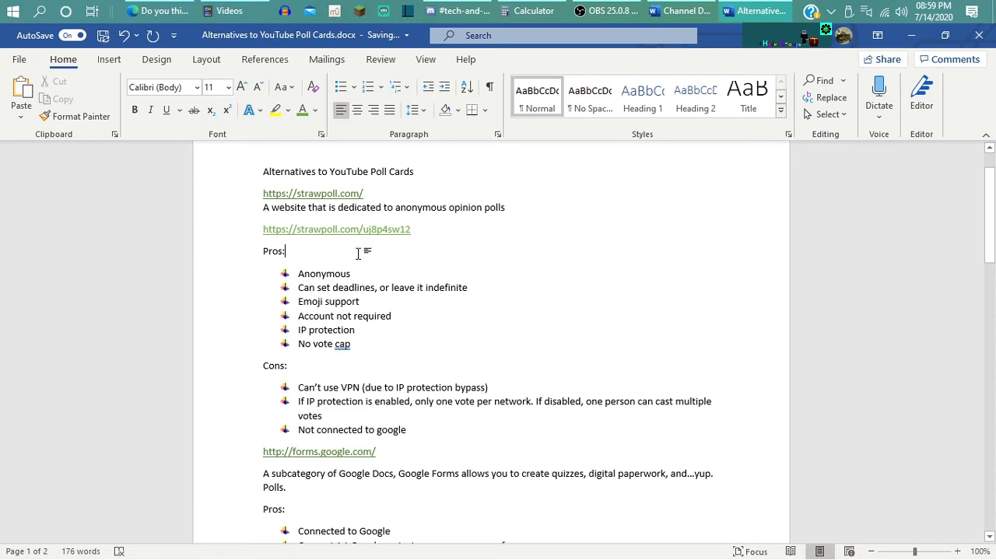
# Change the pasted poll link's font color to the darker theme green used by the other links.
pyautogui.click(336, 231)
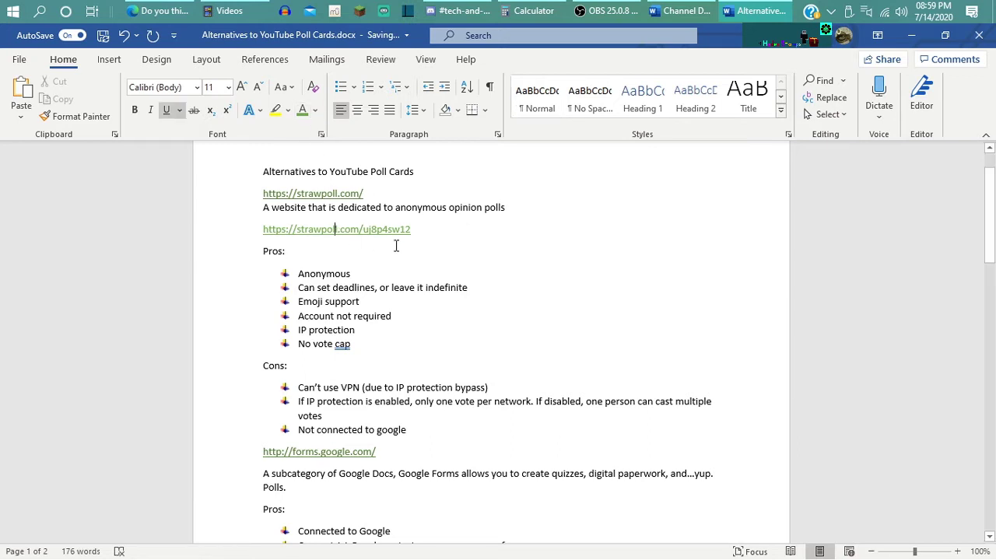
pyautogui.press('Home')
pyautogui.hotkey('ctrl', 'shift', 'Right')
pyautogui.hotkey('ctrl', 'shift', 'Right')
pyautogui.hotkey('ctrl', 'shift', 'Right')
pyautogui.hotkey('ctrl', 'shift', 'Right')
pyautogui.hotkey('ctrl', 'shift', 'Right')
pyautogui.hotkey('ctrl', 'shift', 'Right')
pyautogui.hotkey('ctrl', 'shift', 'Right')
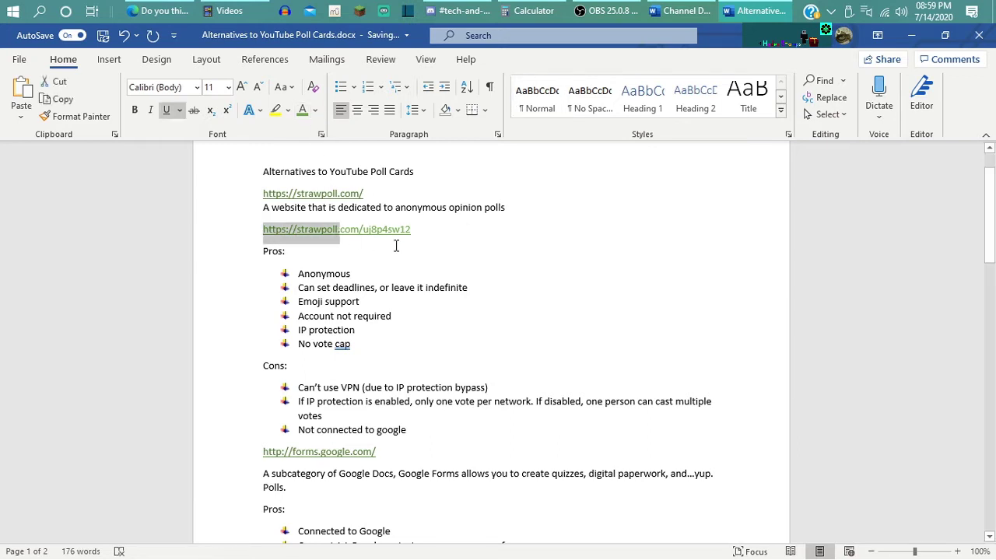
pyautogui.hotkey('ctrl', 'shift', 'Right')
pyautogui.hotkey('ctrl', 'shift', 'Left')
pyautogui.hotkey('shift', 'Left')
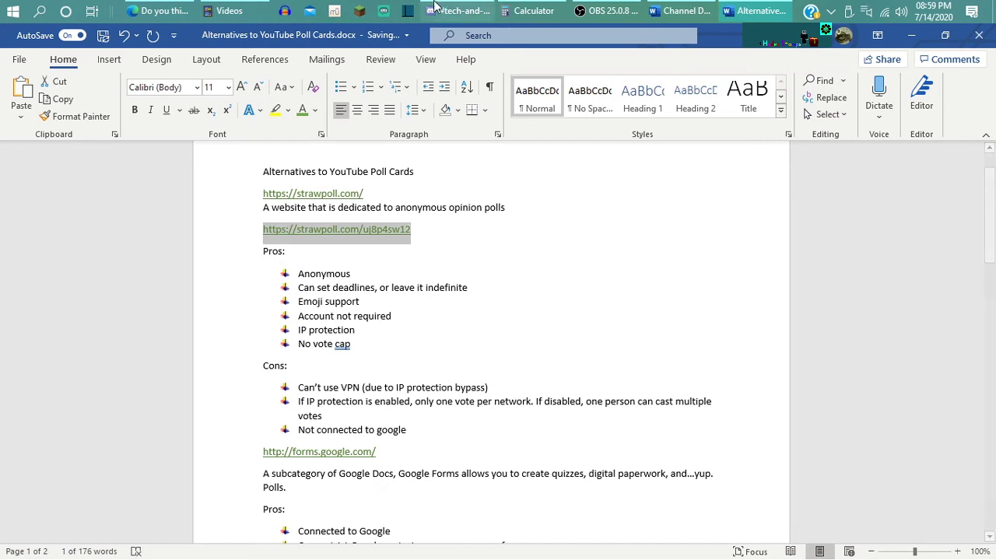
pyautogui.click(314, 109)
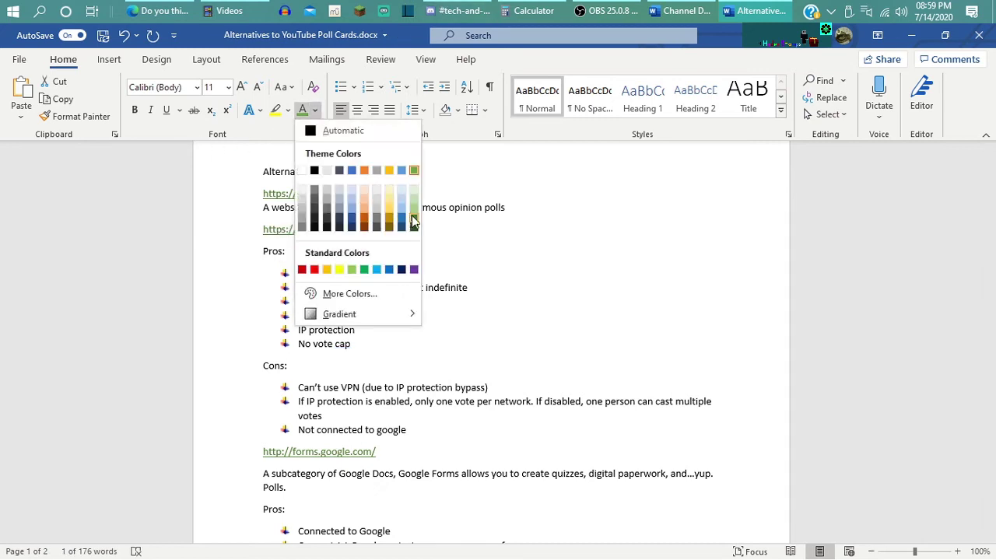
pyautogui.press('Escape')
pyautogui.click(425, 254)
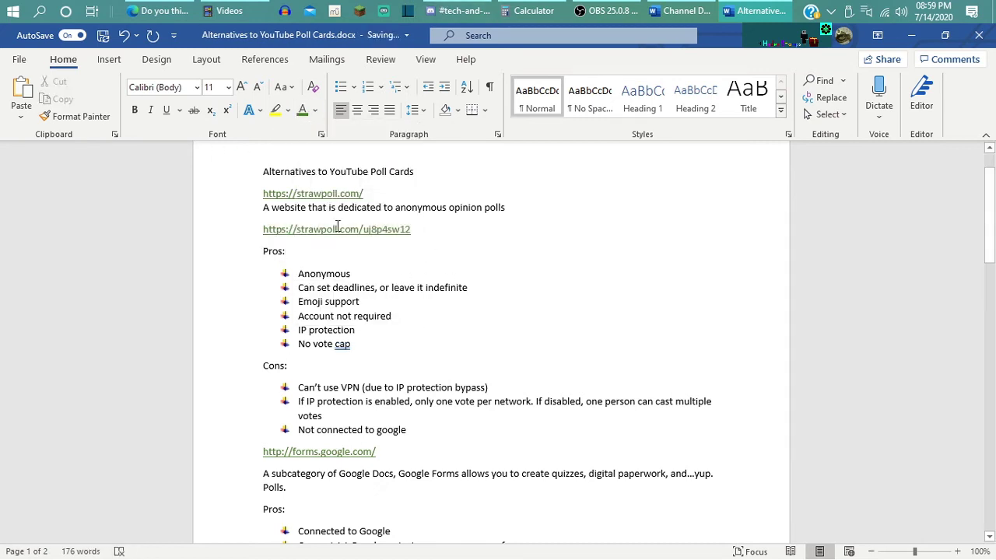
pyautogui.scroll(-9, 511, 251)
pyautogui.scroll(7, 520, 252)
pyautogui.scroll(3, 527, 246)
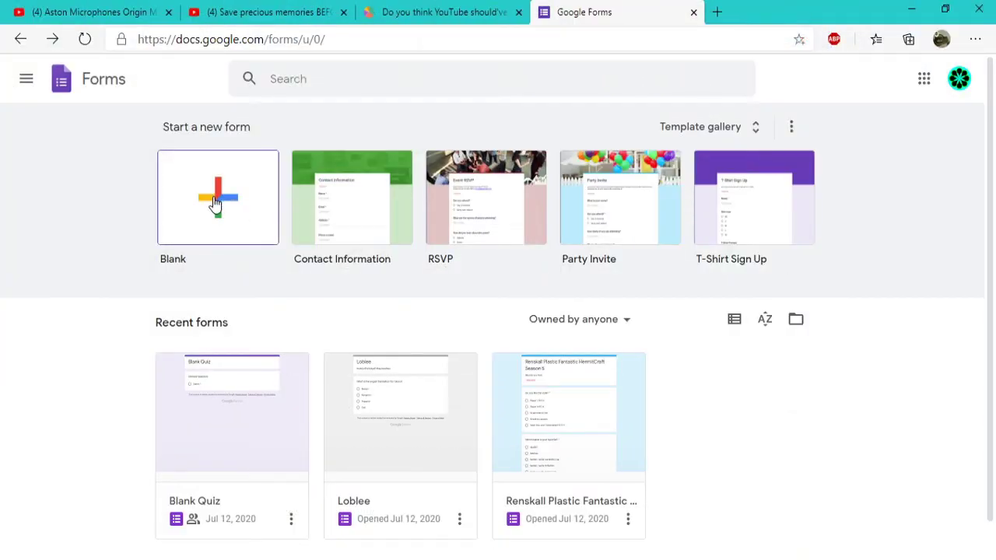
# In Google Forms, create a blank form and title it "MineCraft".
pyautogui.click(216, 198)
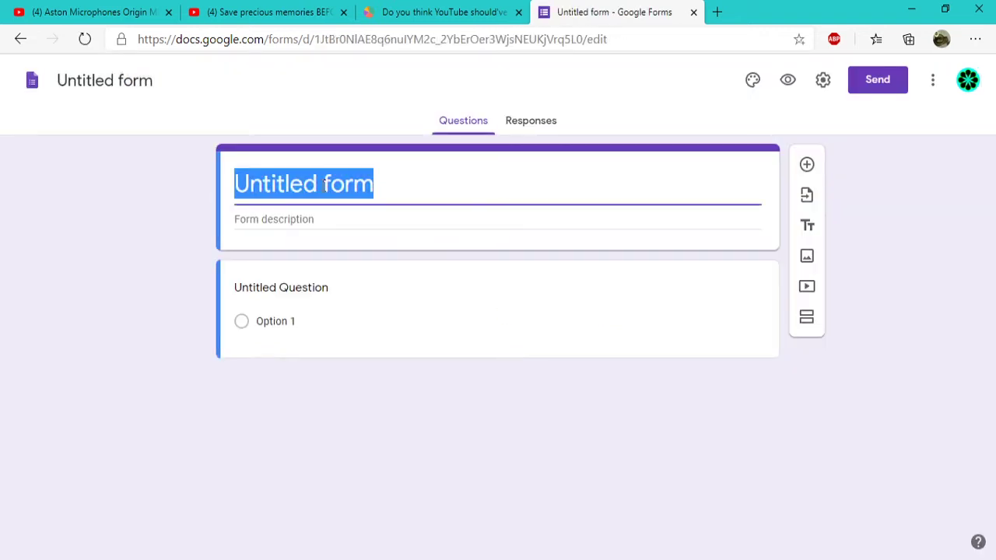
pyautogui.press('Left')
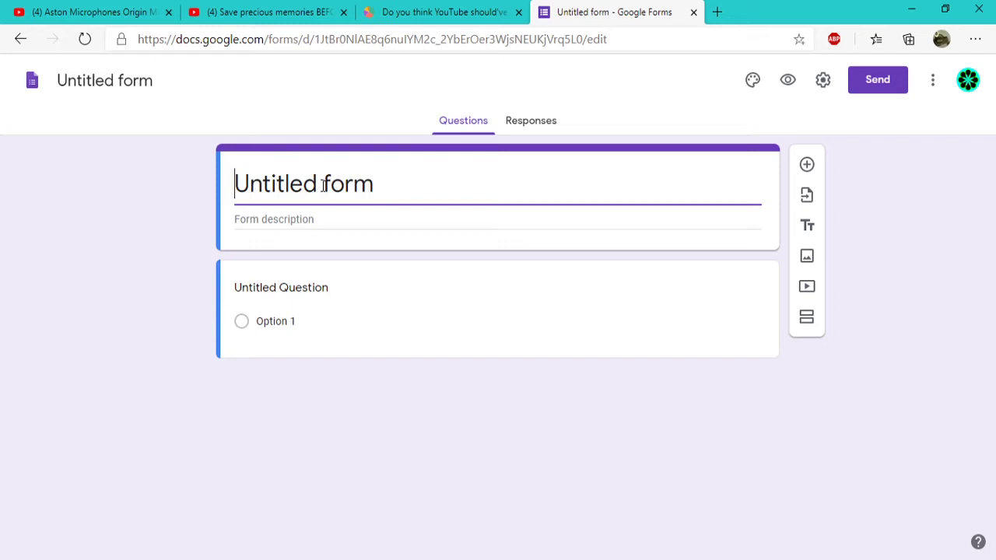
pyautogui.hotkey('ctrl', 'a')
pyautogui.write('Min')
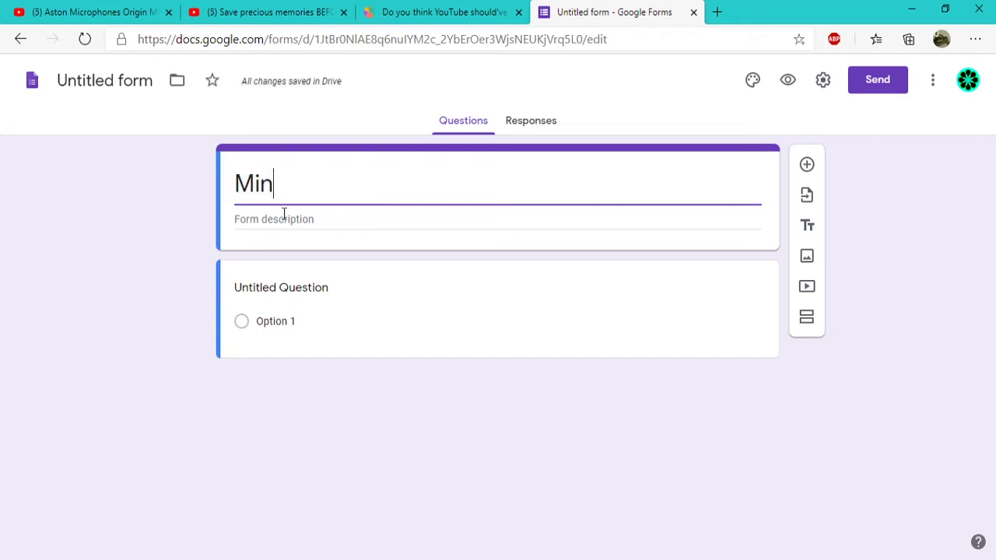
pyautogui.write('eCraft')
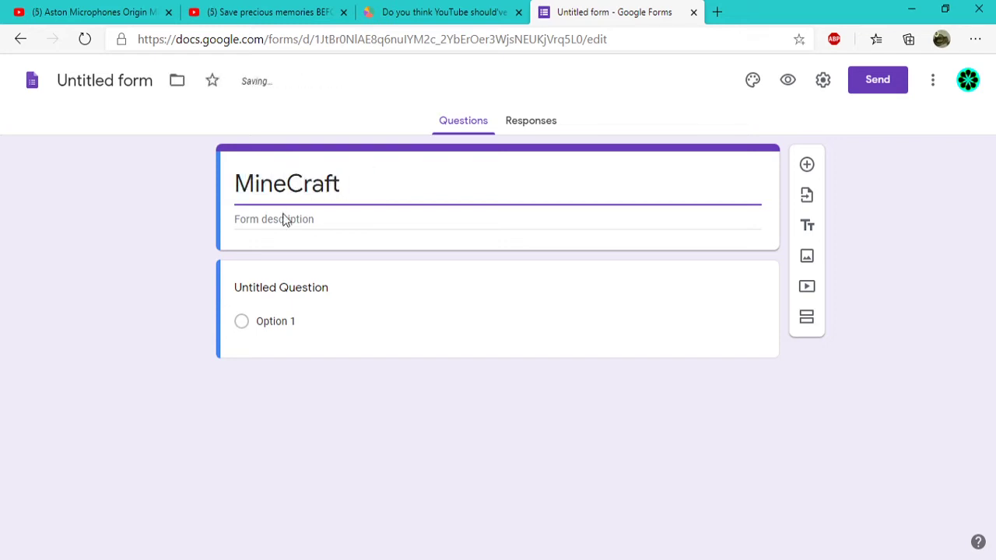
# Complete the form title so it reads "MineCraft Poll set".
pyautogui.write(' Asses')
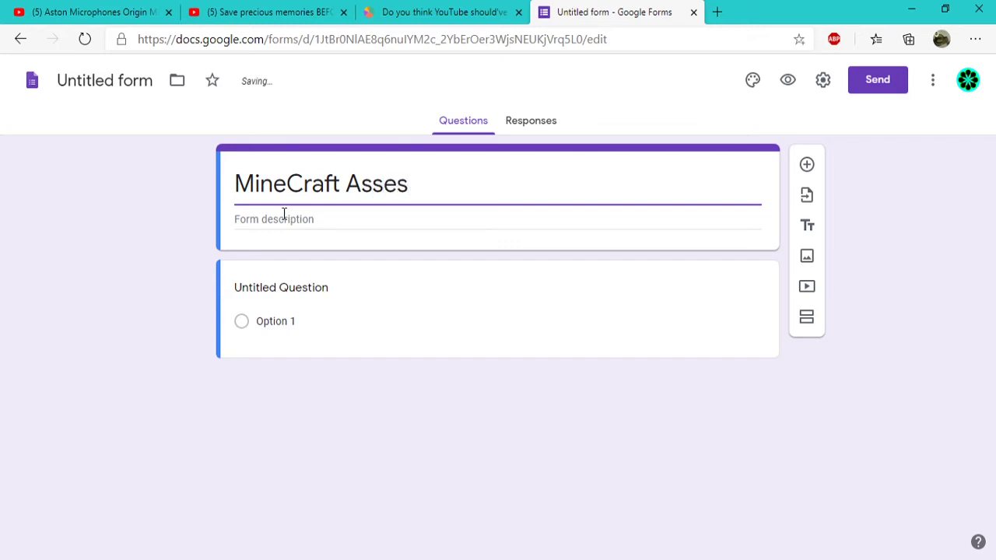
pyautogui.hotkey('ctrl', 'shift', 'Left')
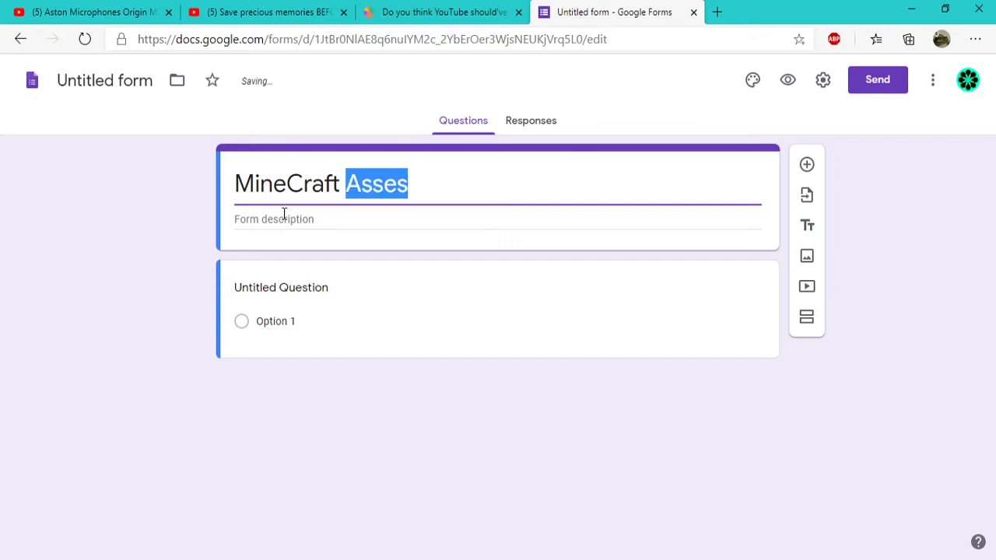
pyautogui.write('Survey')
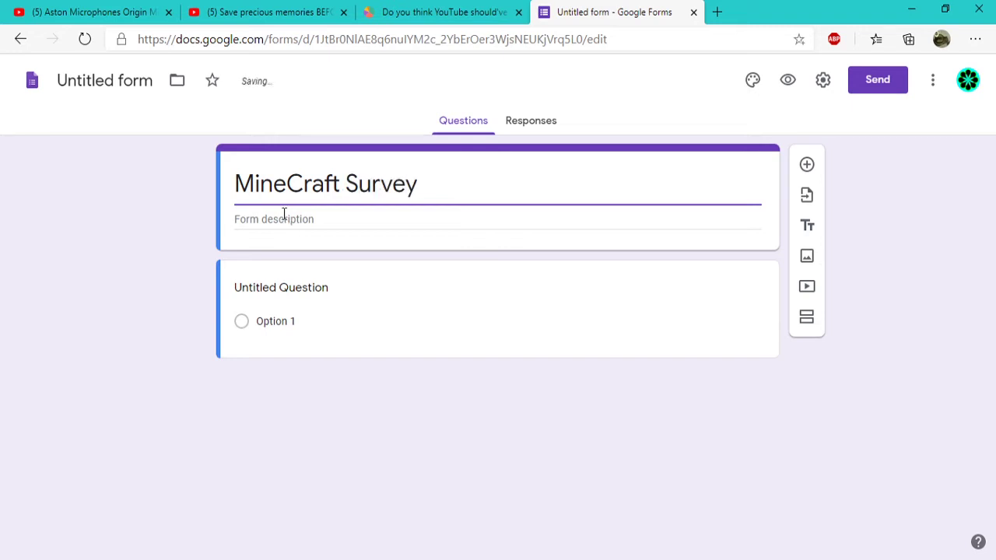
pyautogui.hotkey('ctrl', 'shift', 'Left')
pyautogui.write('P')
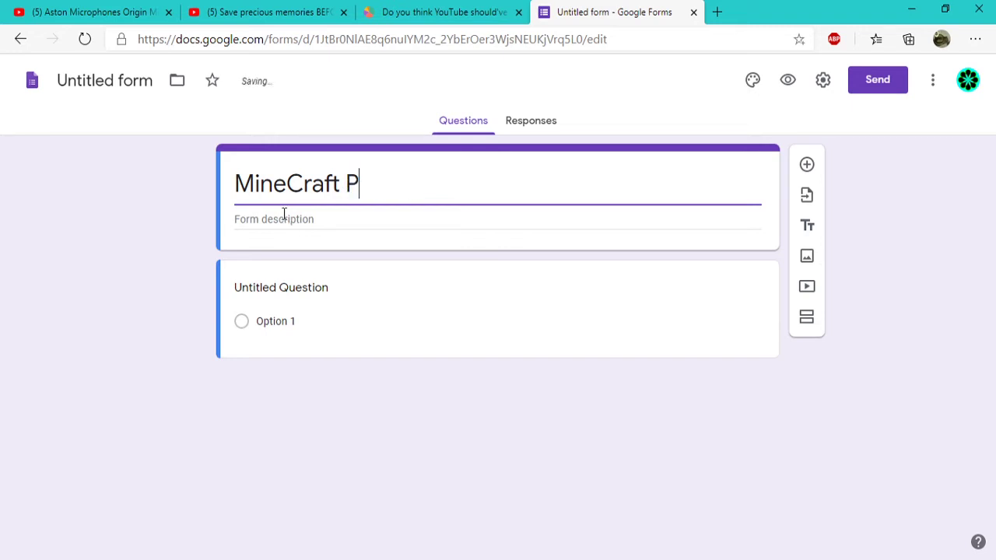
pyautogui.write('oll set')
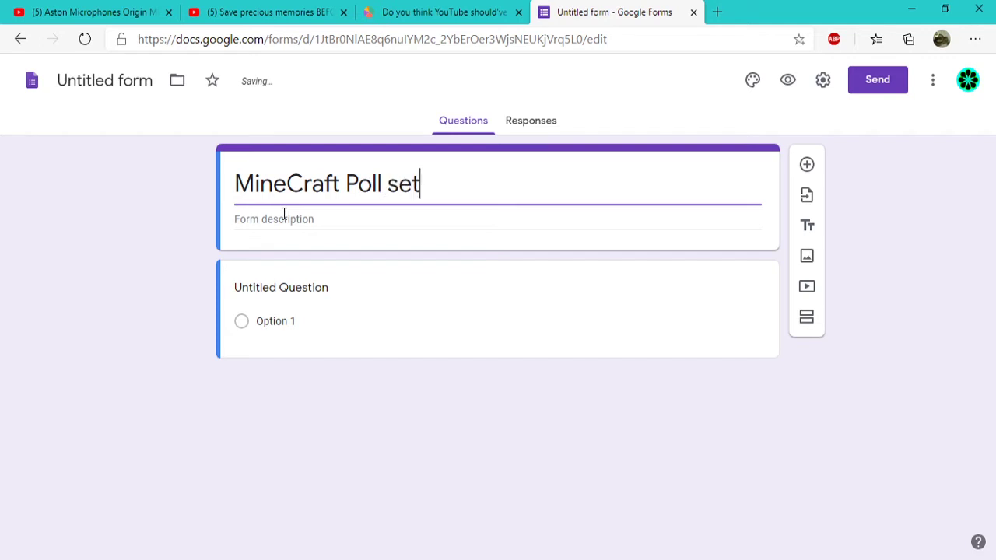
# Title the first question "What is your favorite dimension" and set its type to Multiple choice.
pyautogui.click(413, 287)
pyautogui.write('What i')
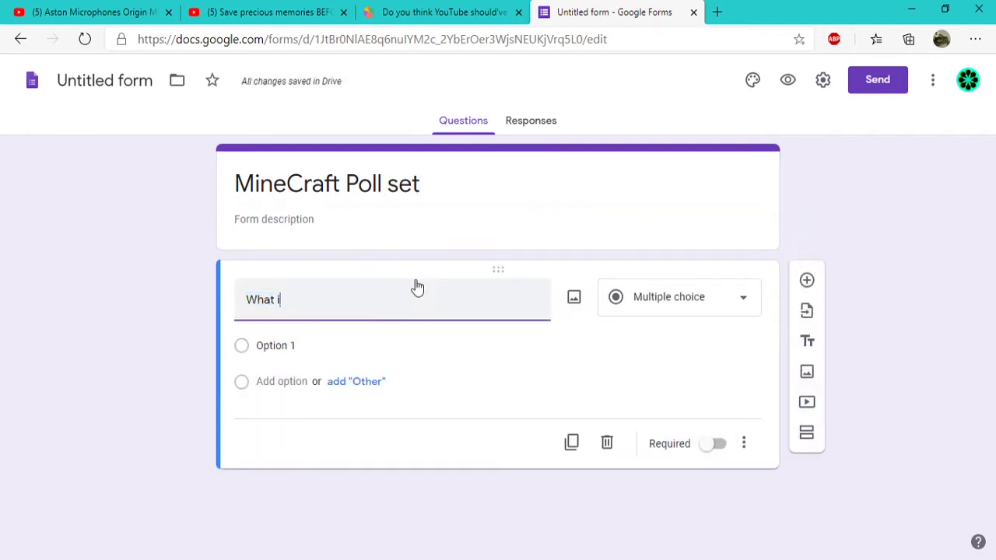
pyautogui.write('s your favorite dimension')
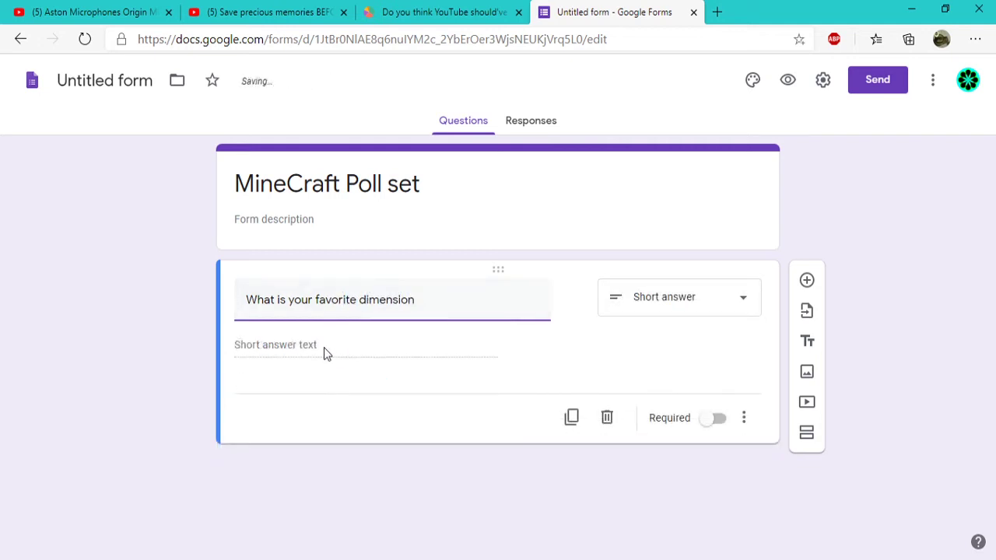
pyautogui.click(616, 293)
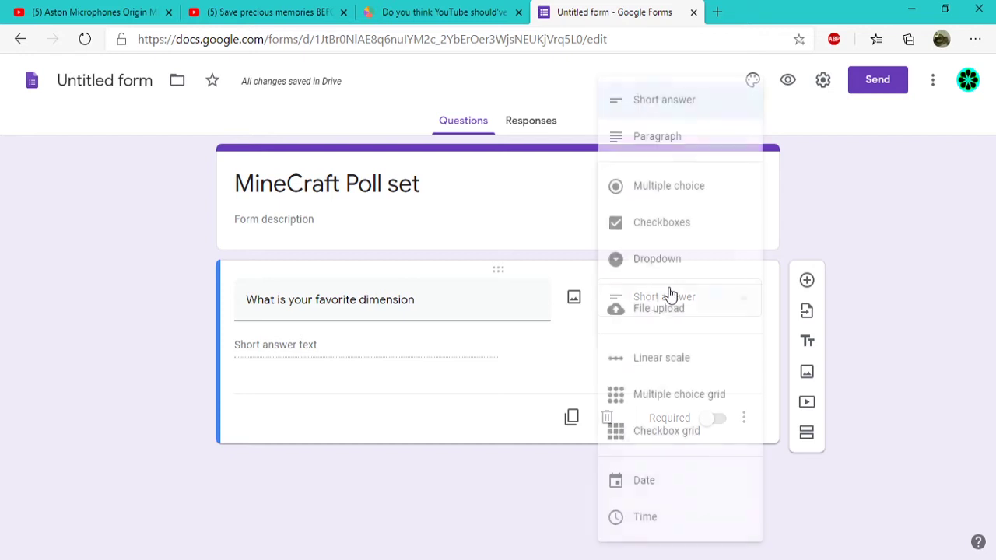
pyautogui.click(661, 184)
# Fill in the dimension question's answer options as "The Overworld", "The Nether" and "The End".
pyautogui.click(305, 346)
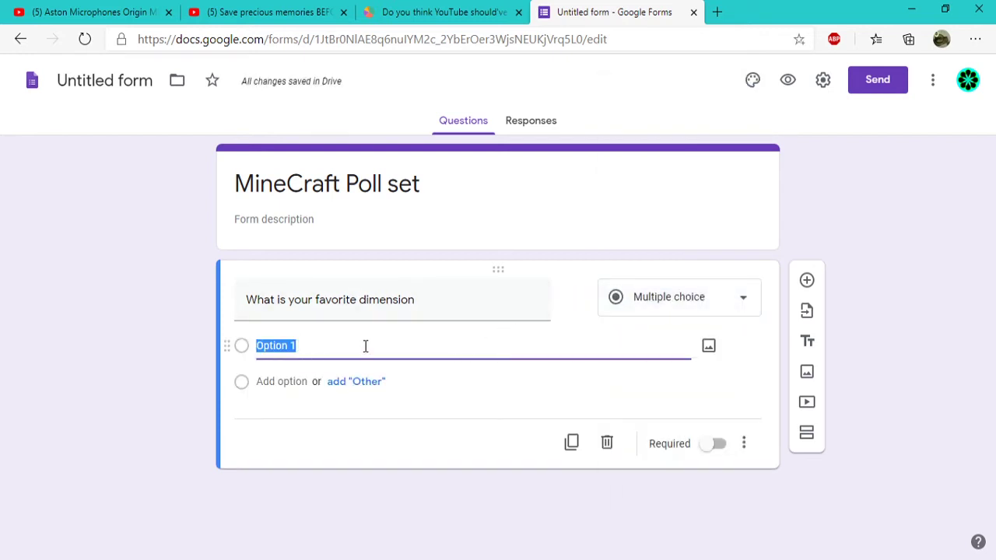
pyautogui.write('z')
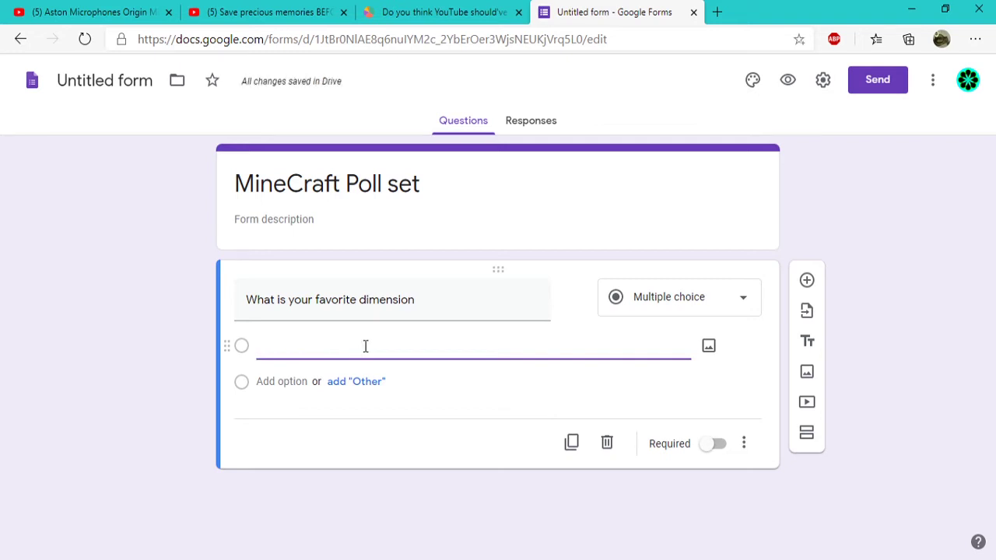
pyautogui.write('The Overworld')
pyautogui.press('Return')
pyautogui.write('The N')
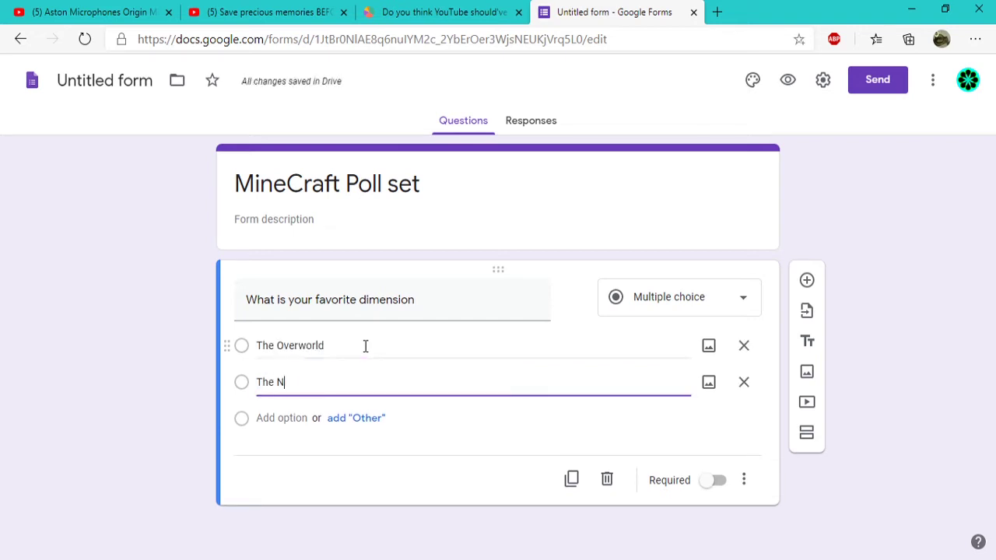
pyautogui.write('ether')
pyautogui.press('Return')
pyautogui.write('Ther ')
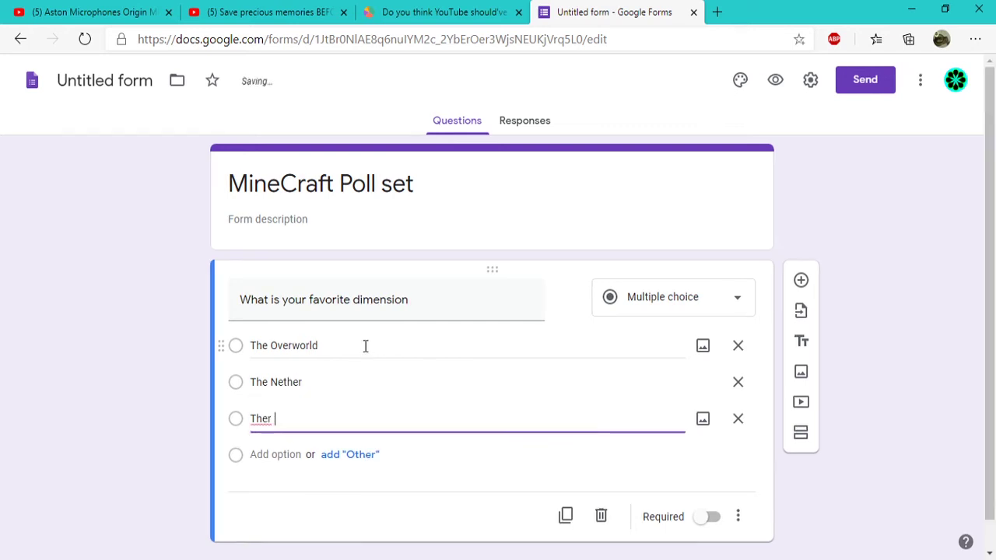
pyautogui.press('BackSpace')
pyautogui.press('BackSpace')
pyautogui.write(' End')
# Make the favorite dimension question required, and switch the requirement back off.
pyautogui.scroll(-1, 366, 312)
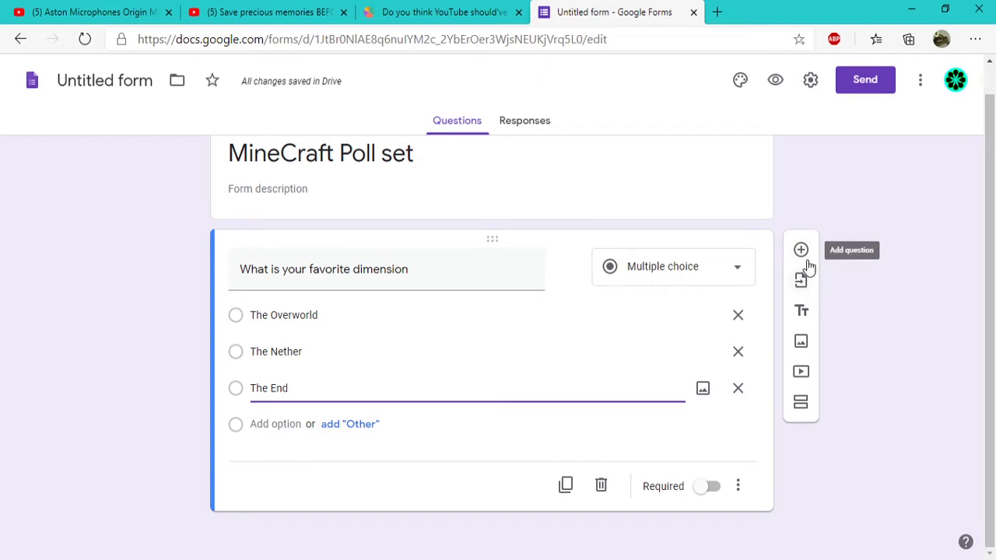
pyautogui.click(706, 489)
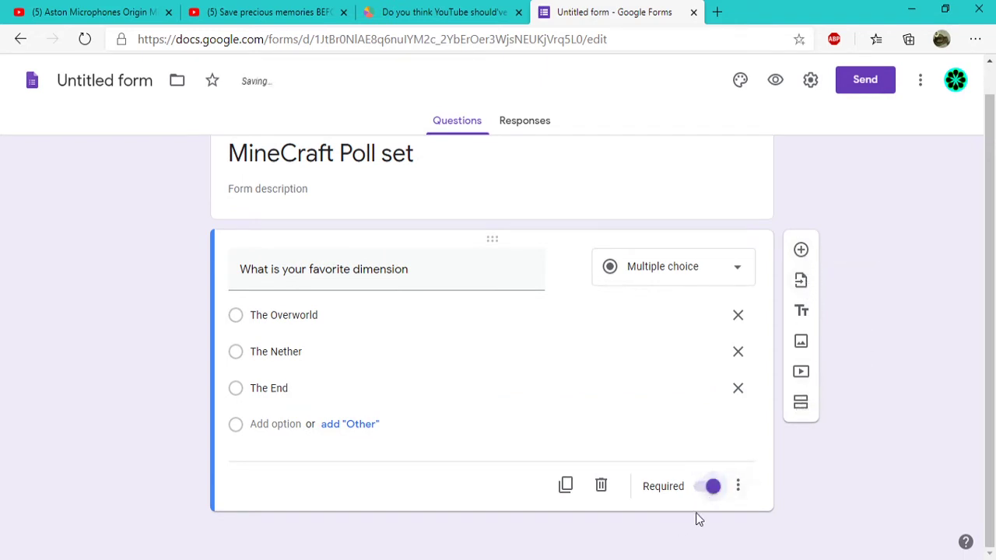
pyautogui.click(713, 489)
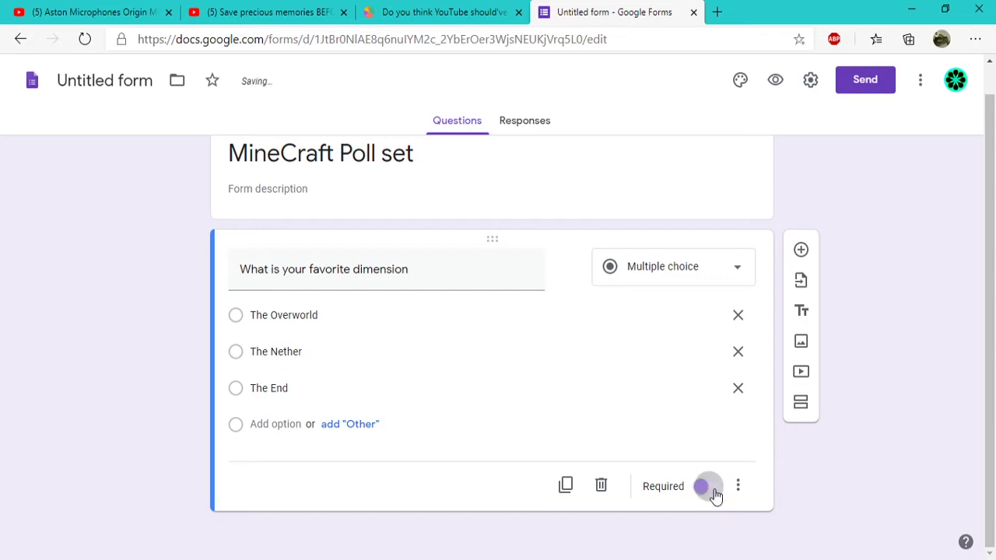
# Add a second question, "Which biome do you like best", with the Short answer type.
pyautogui.click(802, 251)
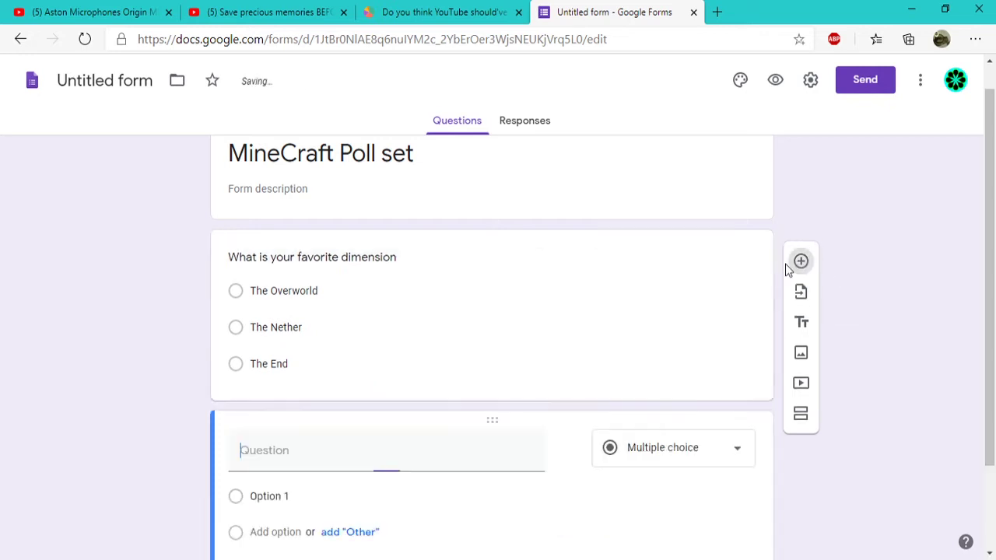
pyautogui.click(669, 343)
pyautogui.scroll(-1, 646, 389)
pyautogui.click(545, 435)
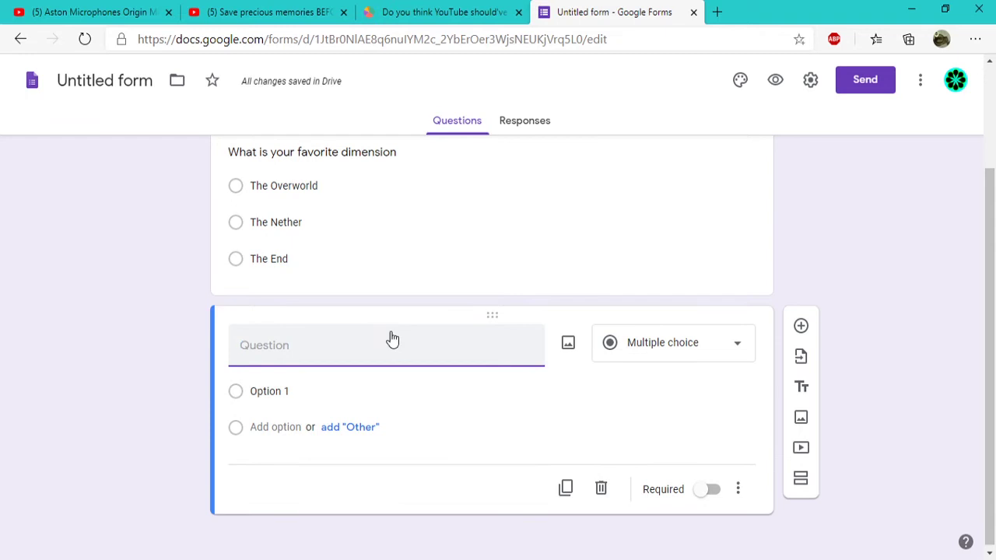
pyautogui.write('Which b')
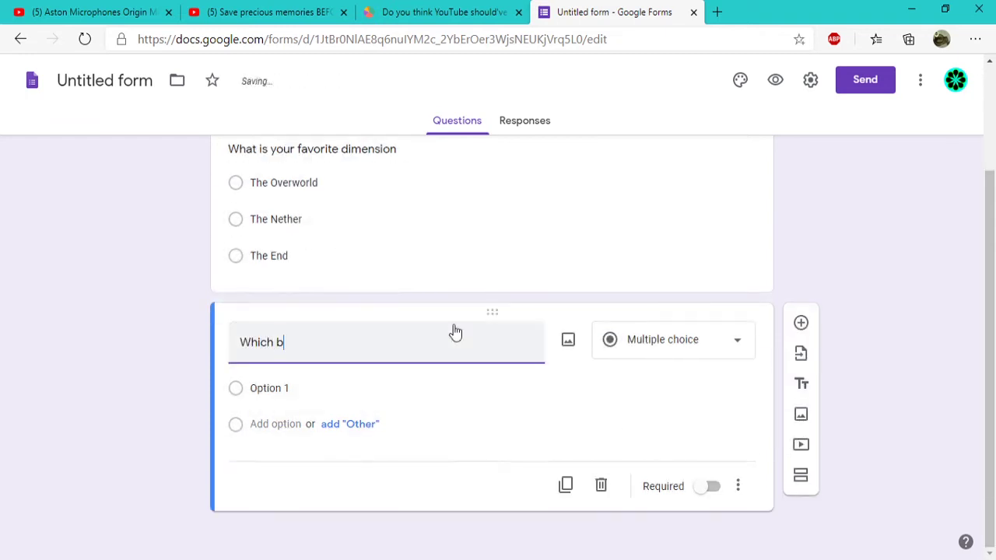
pyautogui.write('iome do you like best')
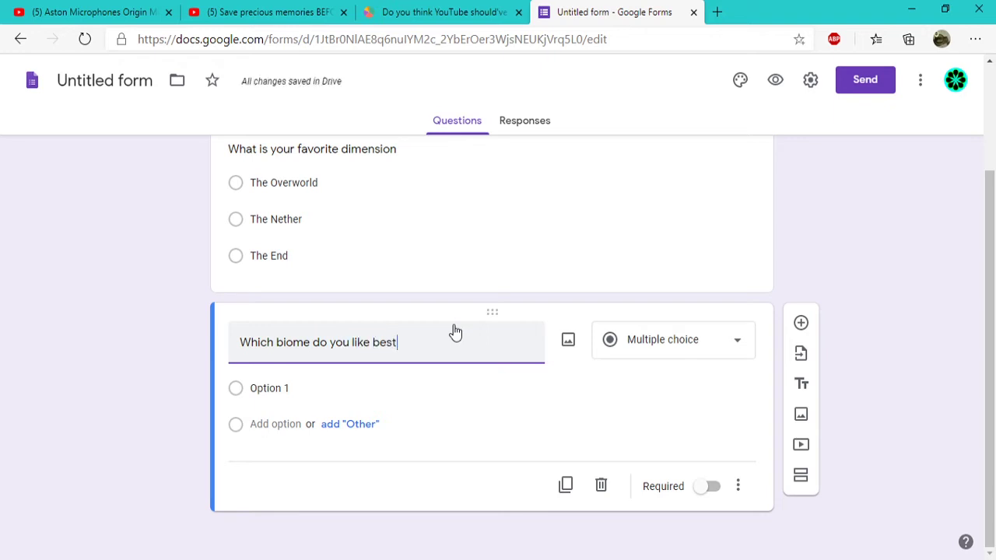
pyautogui.click(709, 352)
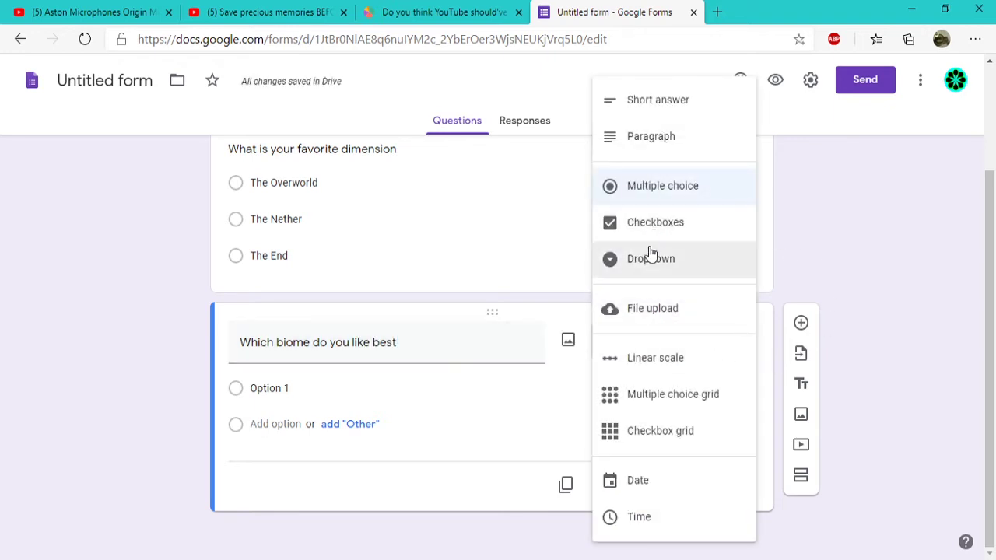
pyautogui.scroll(2, 667, 129)
pyautogui.scroll(-2, 643, 295)
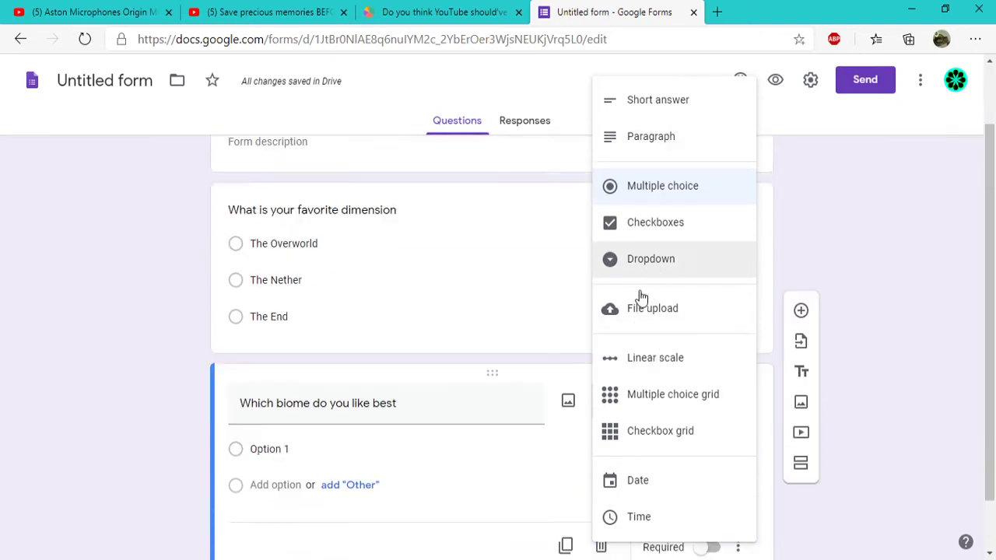
pyautogui.click(646, 101)
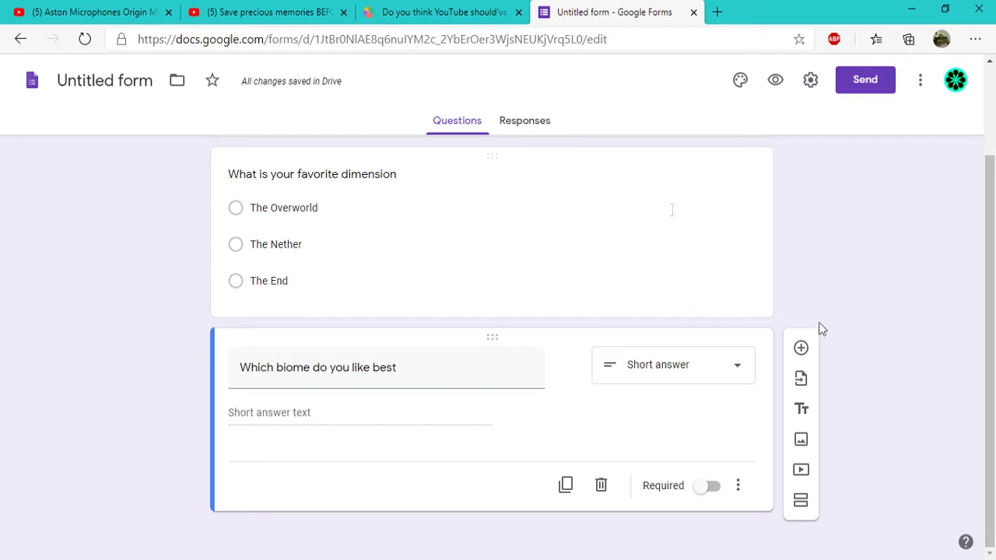
# Add a third question of type Checkboxes, "Which tool do you always carry", with "Pickaxe" as its first option.
pyautogui.click(801, 348)
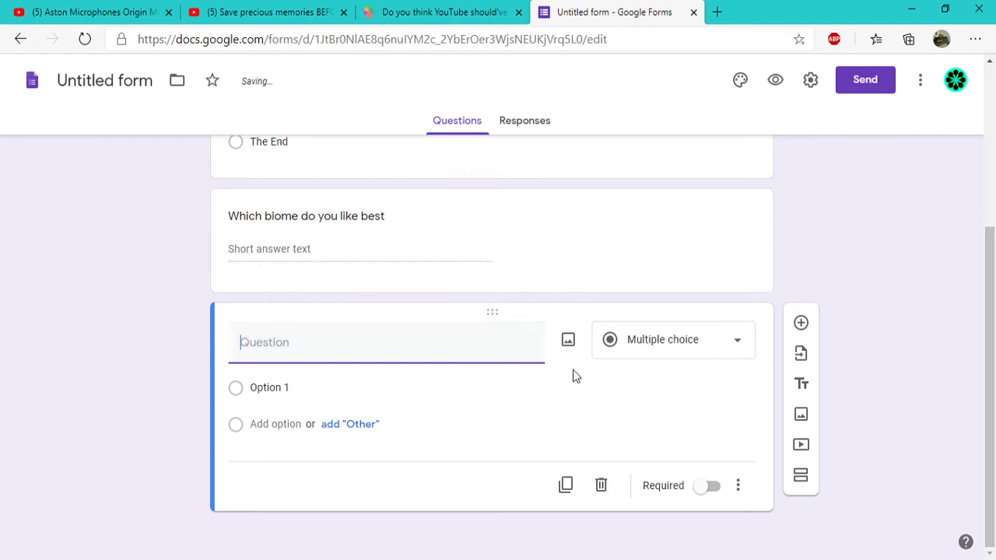
pyautogui.click(716, 346)
pyautogui.click(646, 227)
pyautogui.write('Which too l do you always carr')
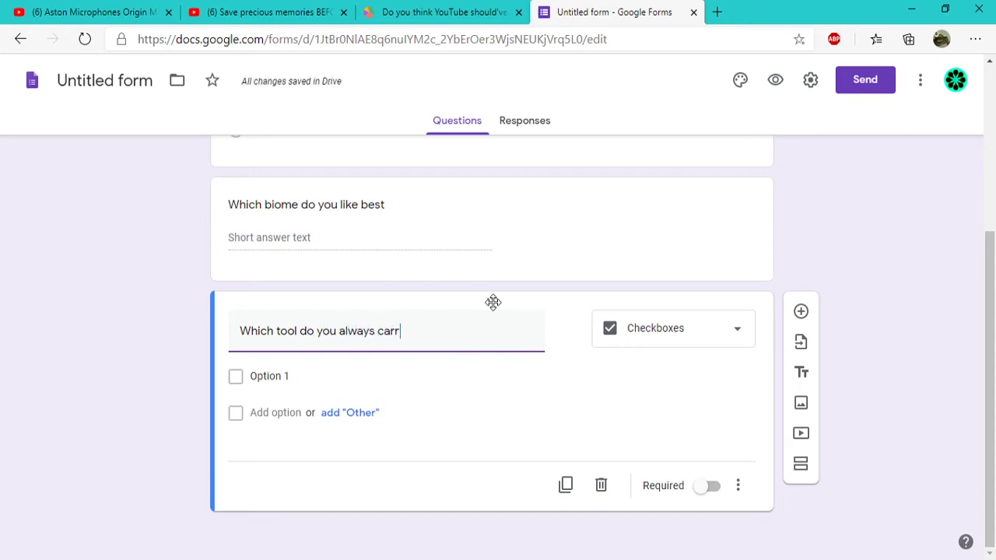
pyautogui.write('y')
pyautogui.click(366, 378)
pyautogui.write('Picka')
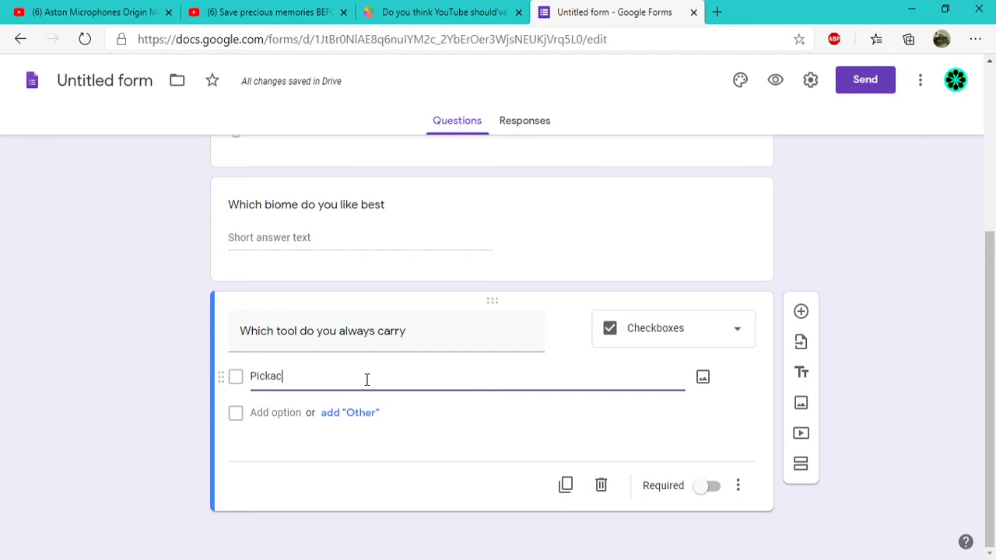
pyautogui.write('xe')
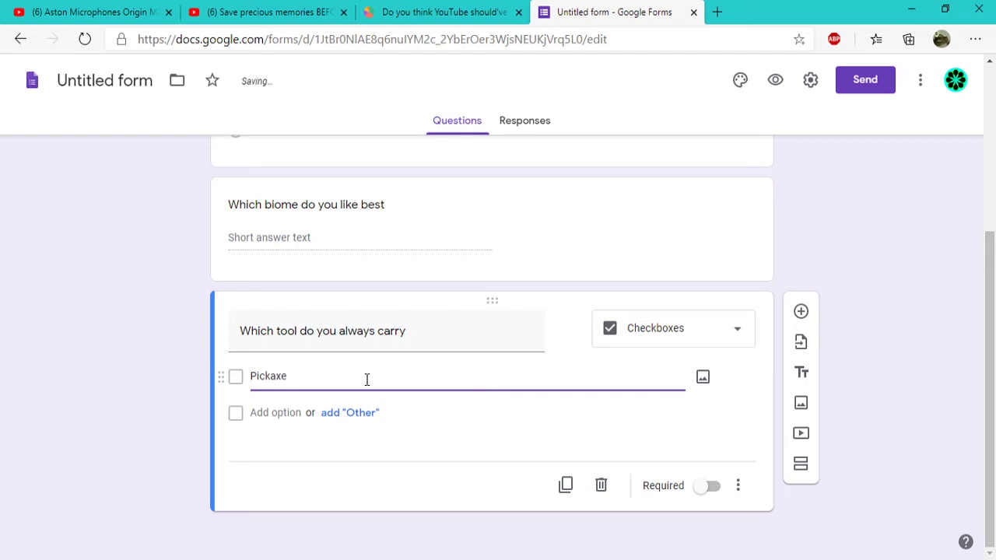
# Change "tool" to "tool(s)" in the third question and add "Shovel" as its second option.
pyautogui.tripleClick(309, 341)
pyautogui.press('Left')
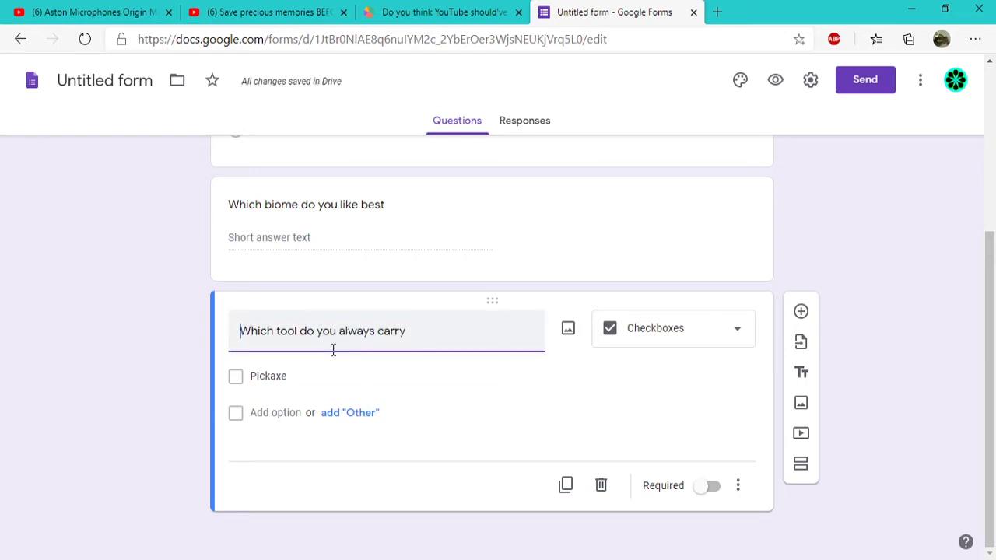
pyautogui.write('(s)')
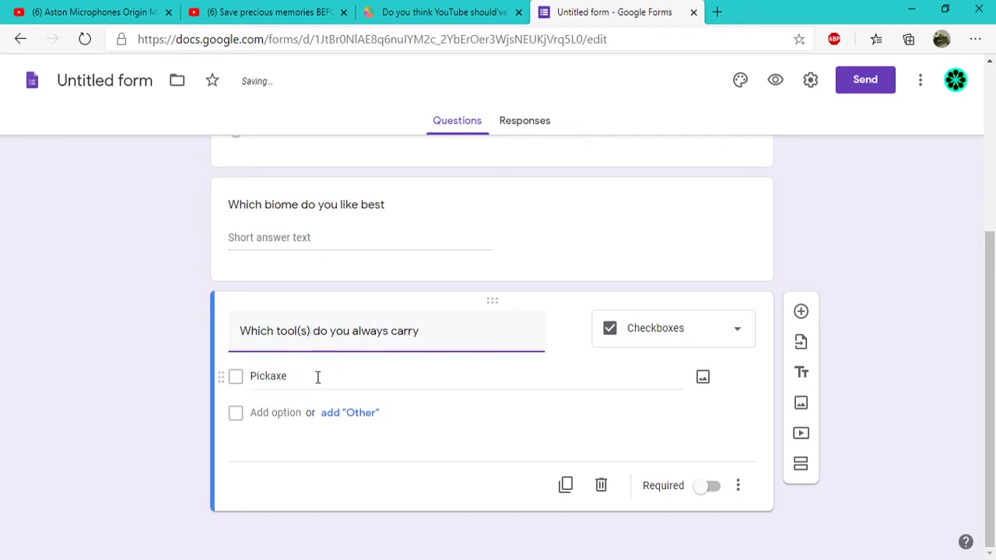
pyautogui.click(285, 411)
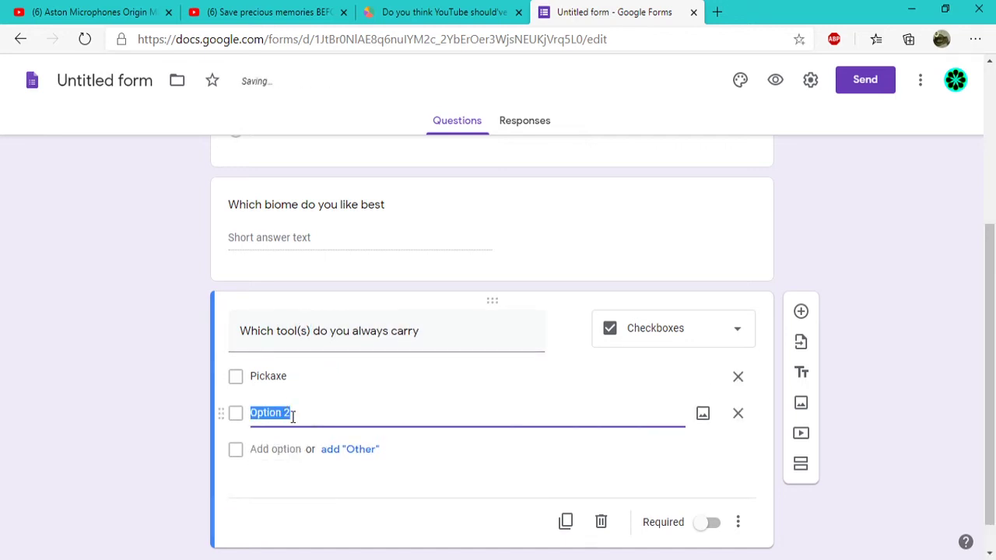
pyautogui.write('Shovel')
pyautogui.press('Return')
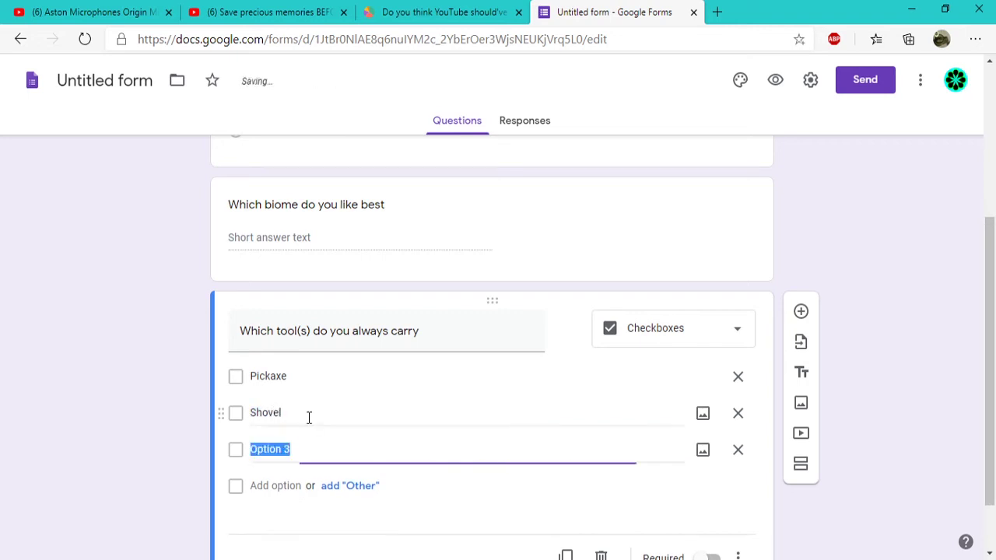
# Append "(select all that apply)" to the end of the tool question's text.
pyautogui.click(462, 333)
pyautogui.write('(select al')
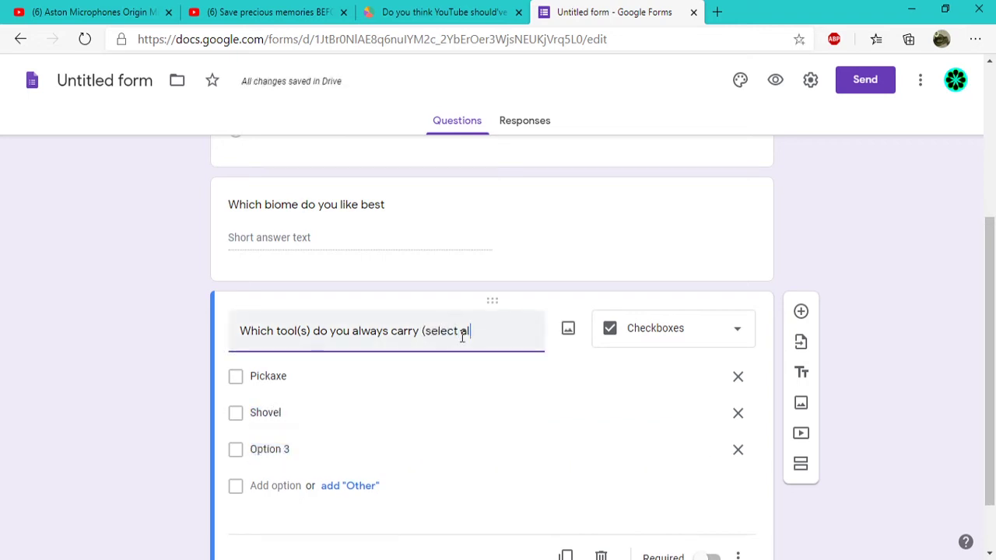
pyautogui.write('l that apply)')
# Name the tool question's third option "Ax" and add "Tilling device" as its fourth option.
pyautogui.click(263, 449)
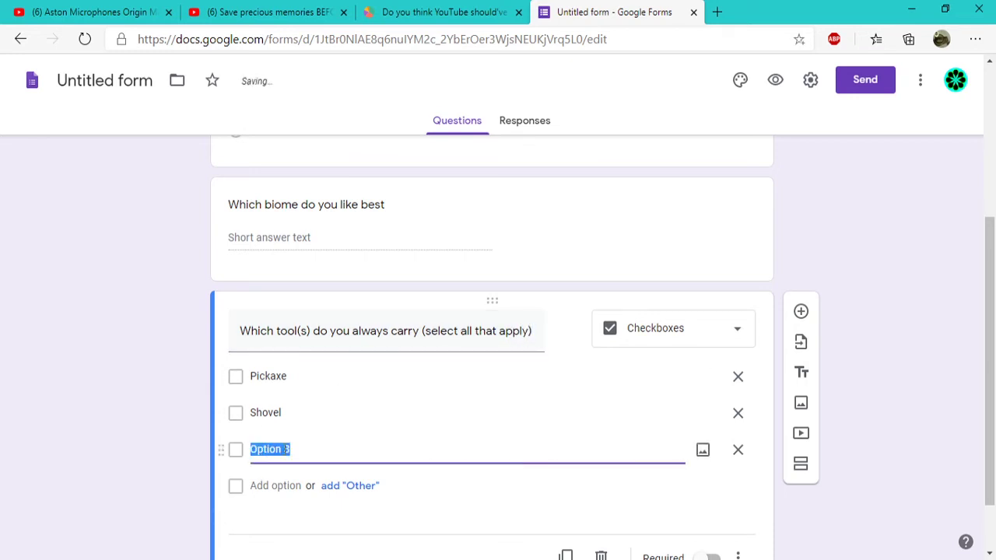
pyautogui.write('A')
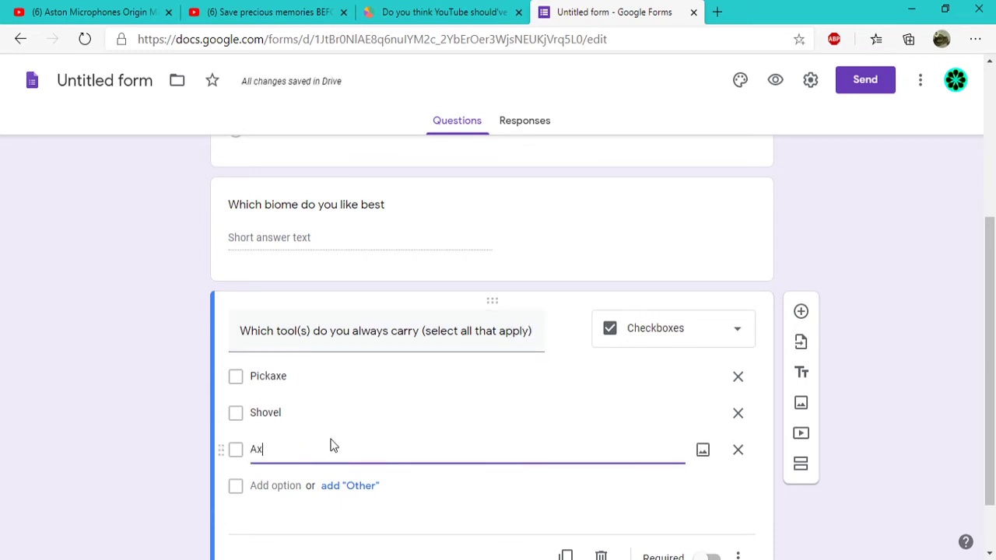
pyautogui.write('x')
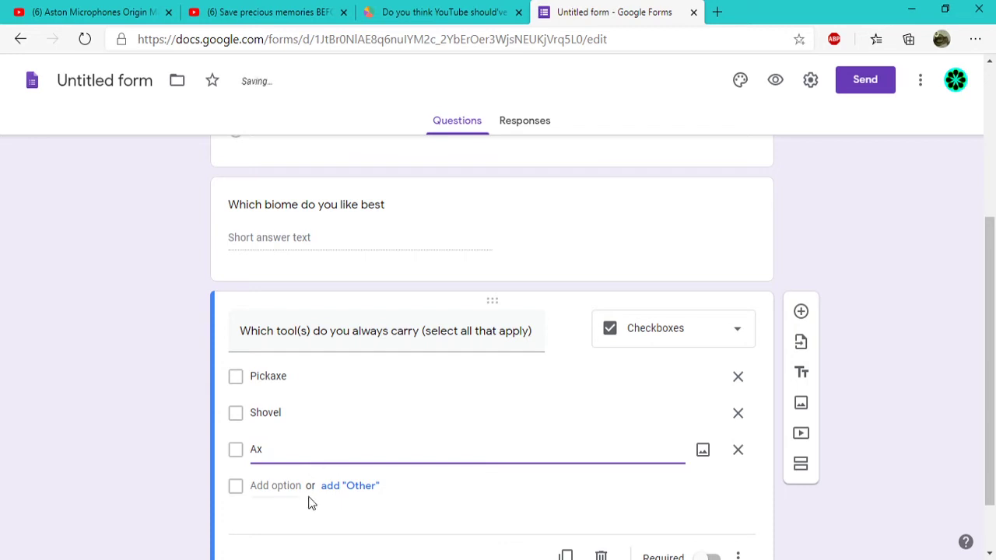
pyautogui.click(277, 486)
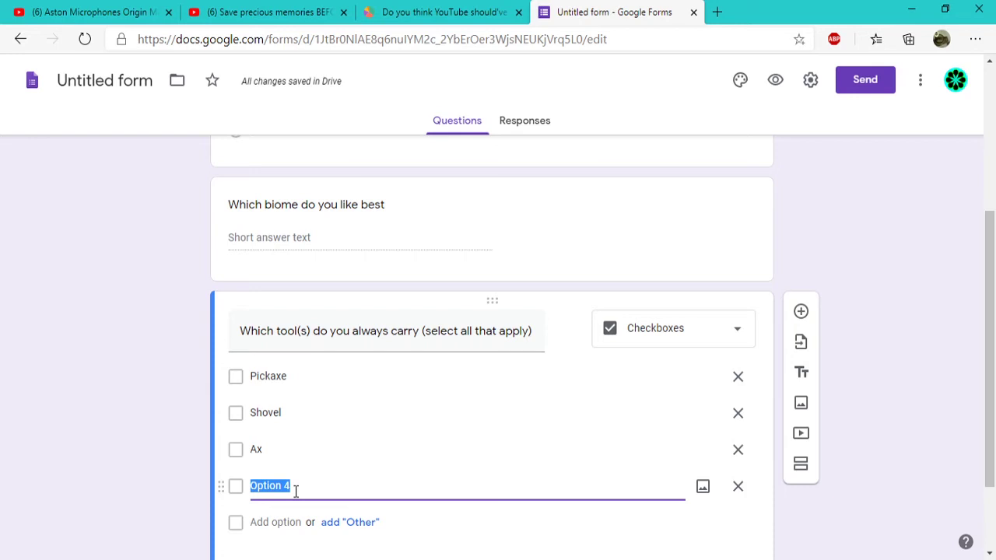
pyautogui.write('Tilling device')
# Add "Bow", "Sword" and "Flint & steel" as further options of the tool question.
pyautogui.press('Return')
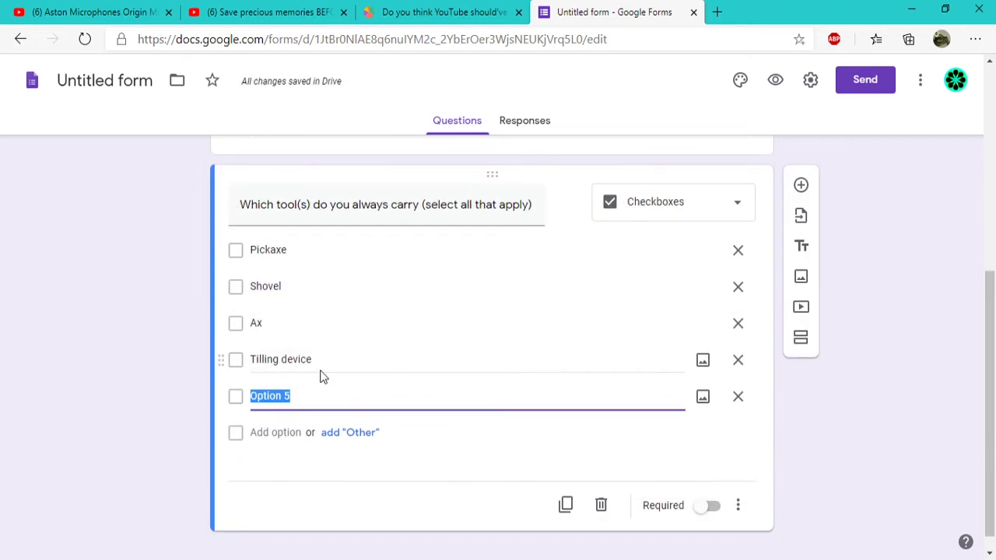
pyautogui.write('Bow')
pyautogui.press('Return')
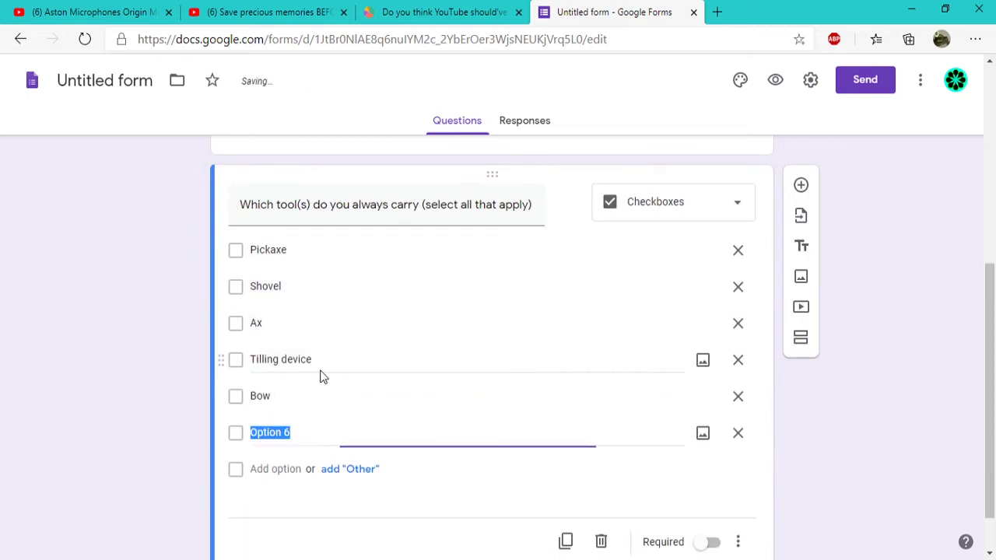
pyautogui.write('Sword')
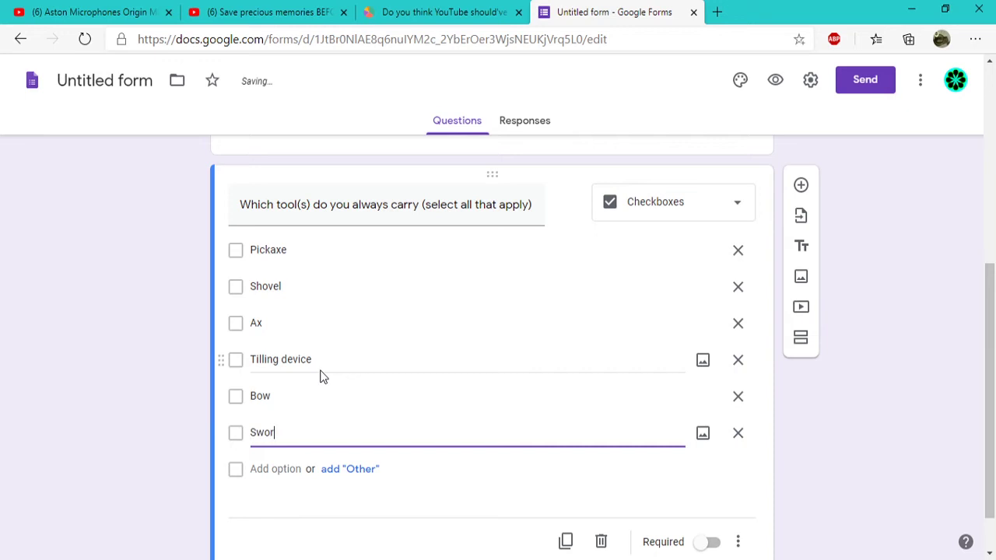
pyautogui.press('Return')
pyautogui.write('Flik')
pyautogui.write('n')
pyautogui.press('BackSpace')
pyautogui.press('BackSpace')
pyautogui.write('nt')
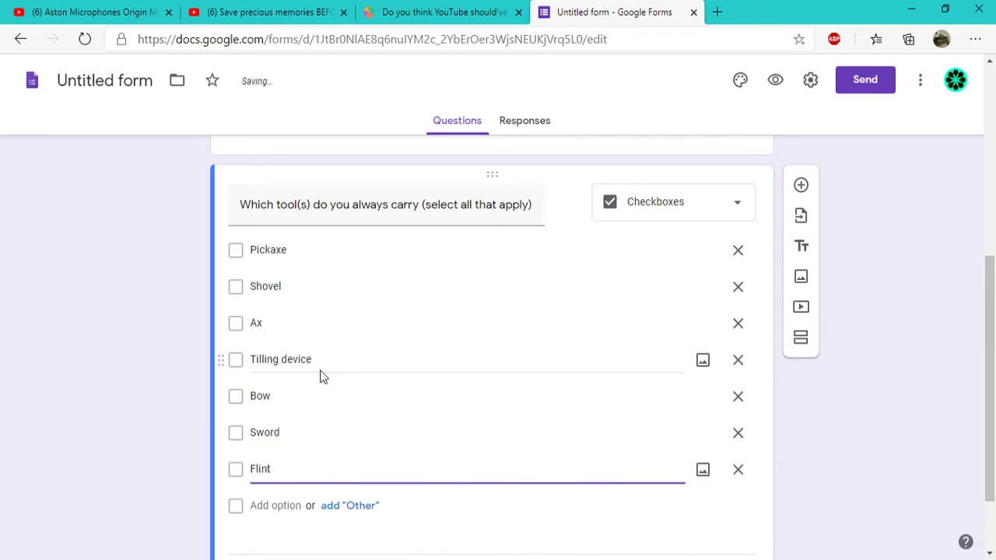
pyautogui.write(' & steel')
pyautogui.press('Return')
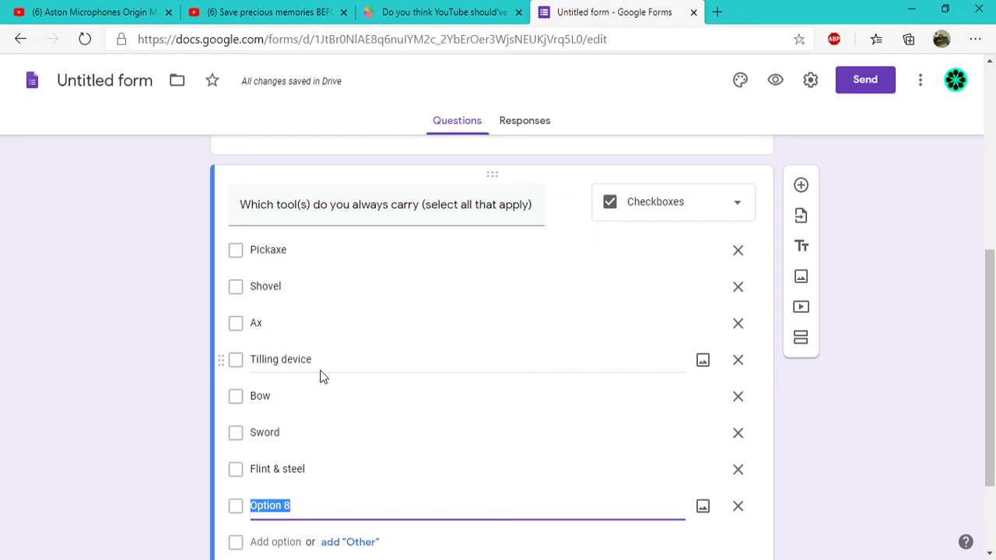
# Remove the unused eighth option from the tool question and make the question required.
pyautogui.click(738, 505)
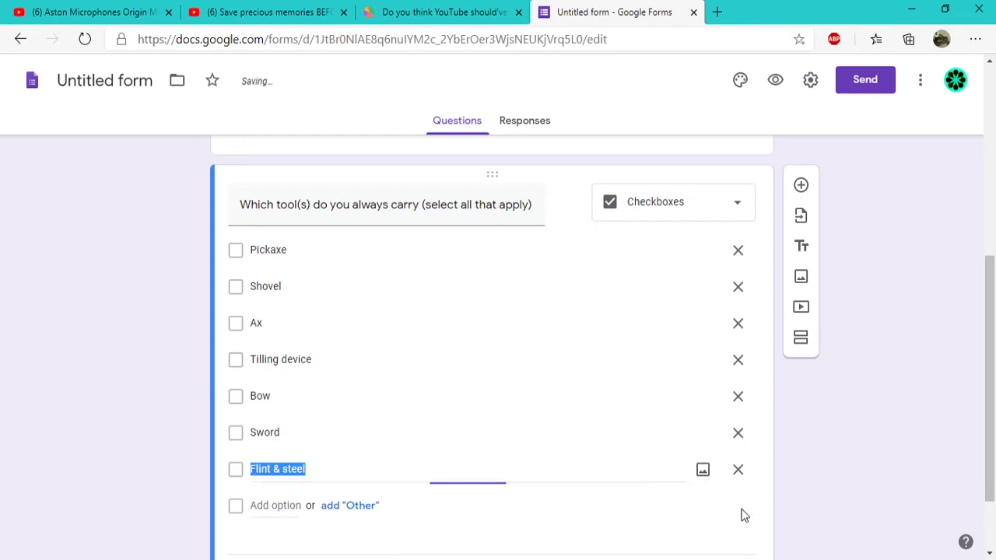
pyautogui.scroll(-1, 498, 461)
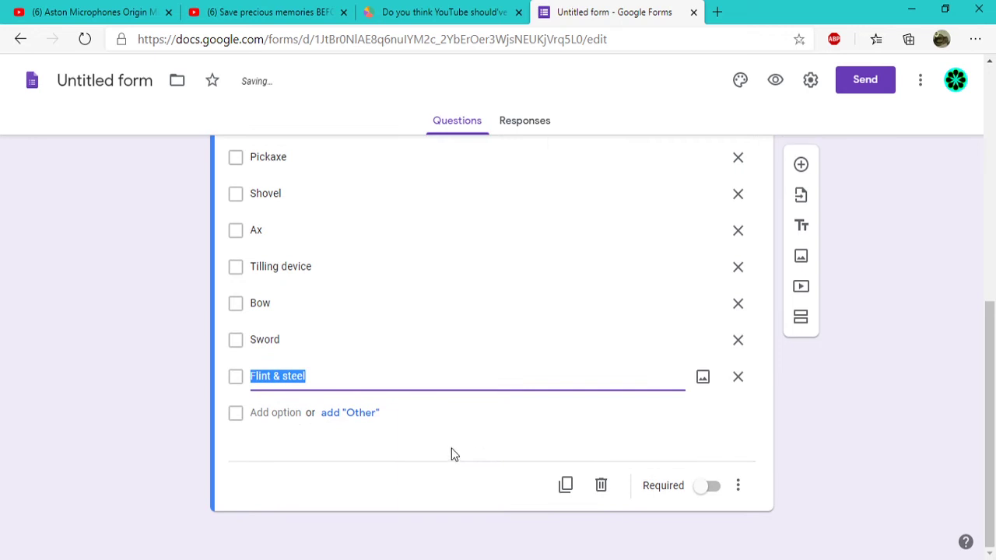
pyautogui.click(710, 485)
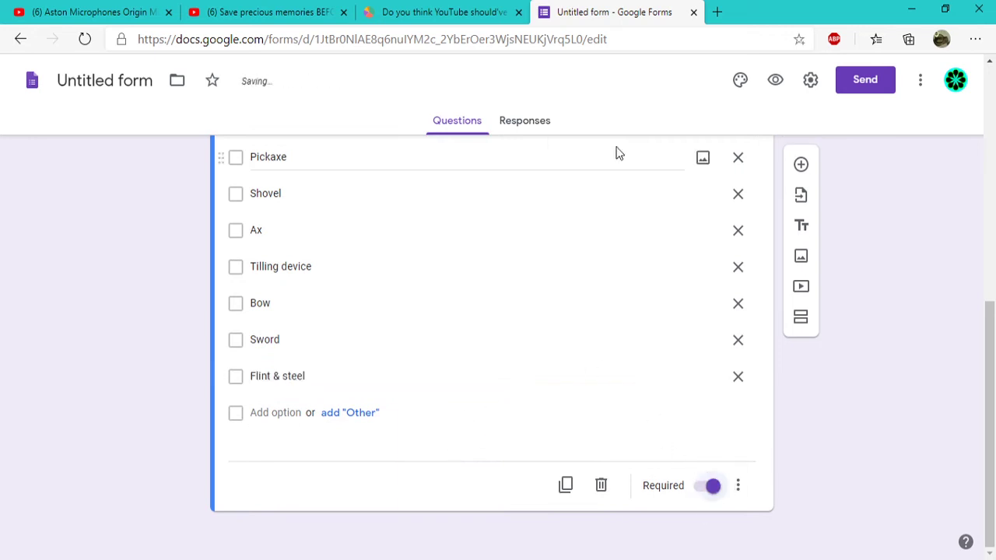
# Add a fourth question of type Dropdown with the text "What is your biggest skill set".
pyautogui.scroll(4, 692, 260)
pyautogui.scroll(-3, 807, 319)
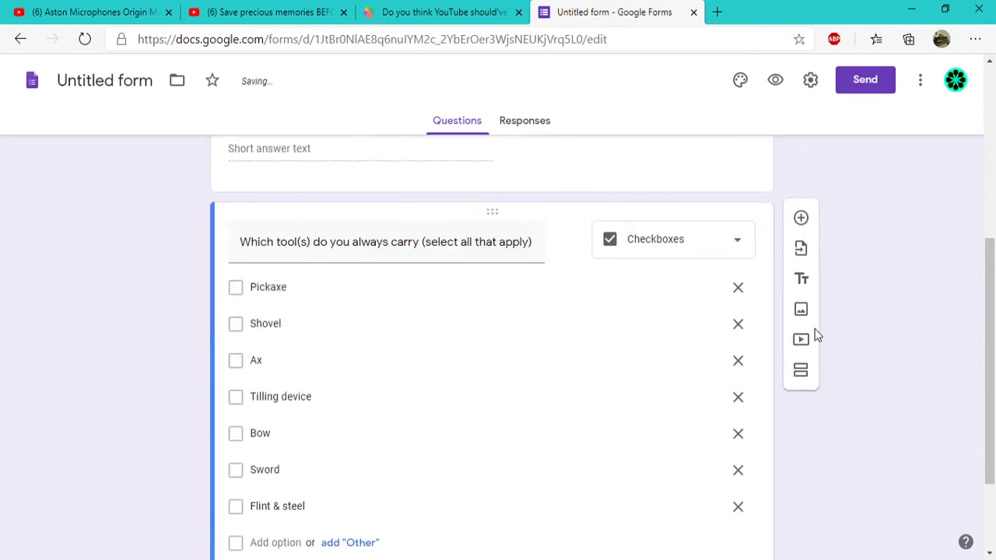
pyautogui.click(801, 220)
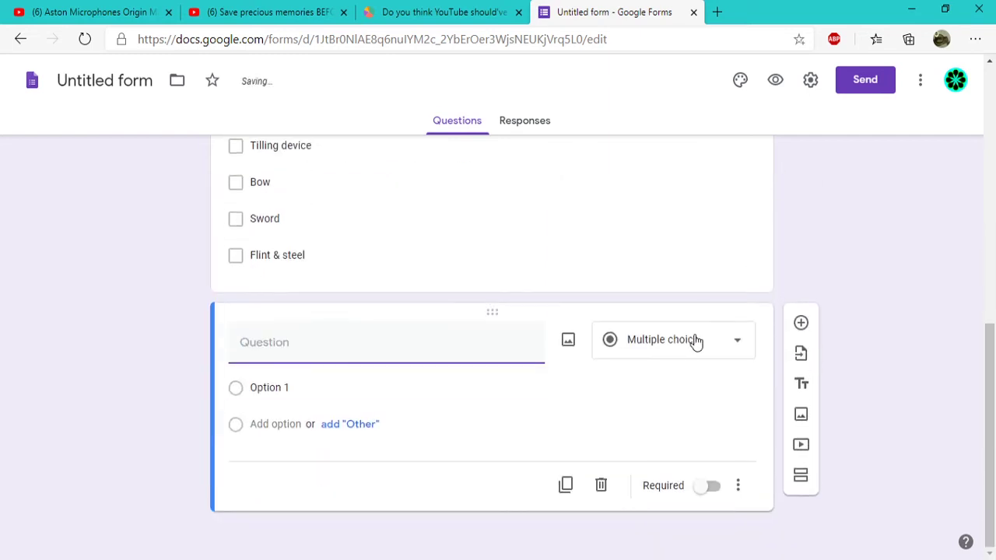
pyautogui.click(694, 341)
pyautogui.click(634, 269)
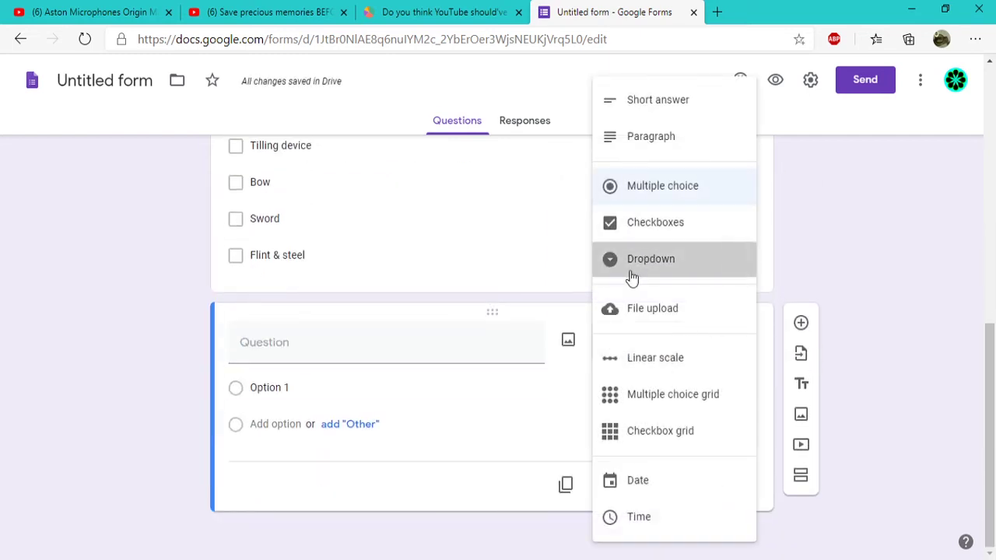
pyautogui.click(287, 358)
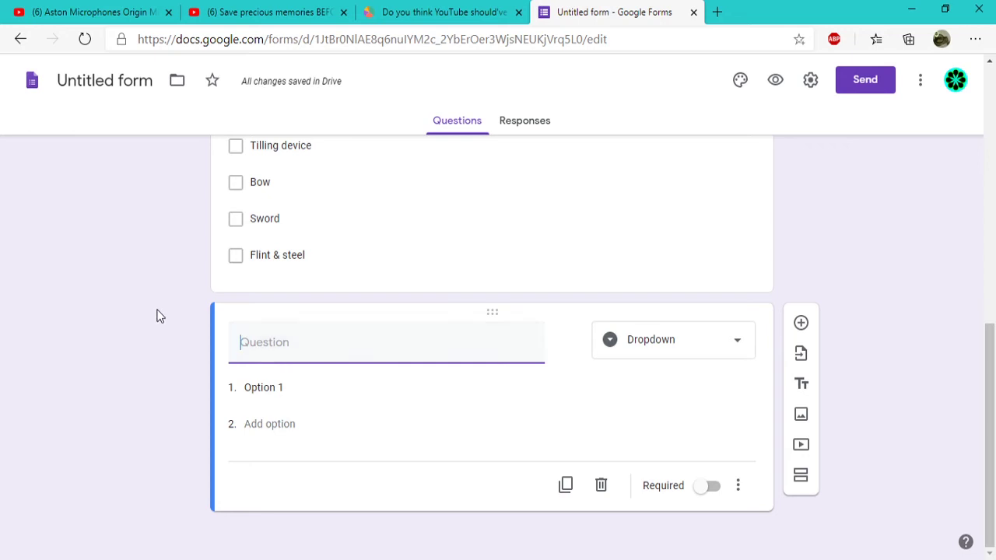
pyautogui.scroll(4, 381, 301)
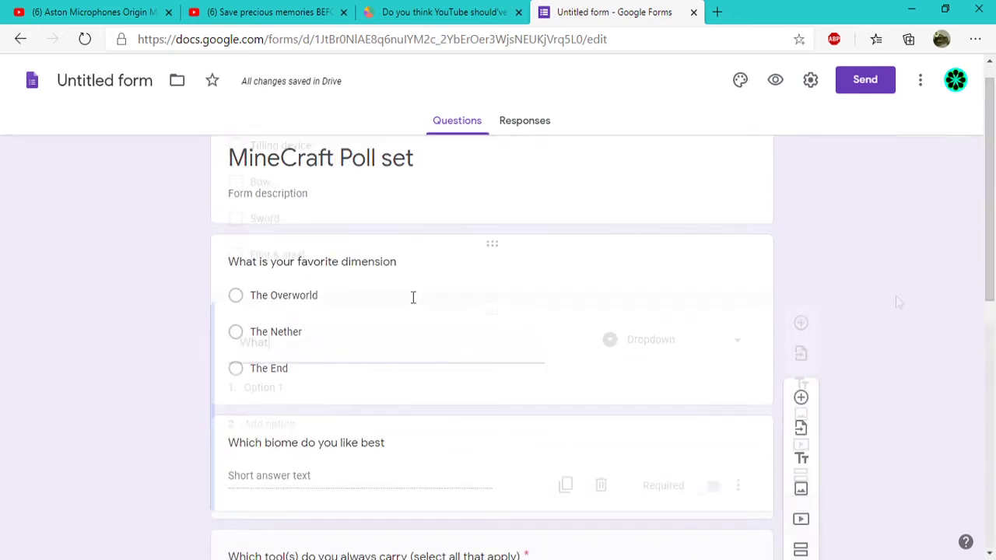
pyautogui.write('What is your')
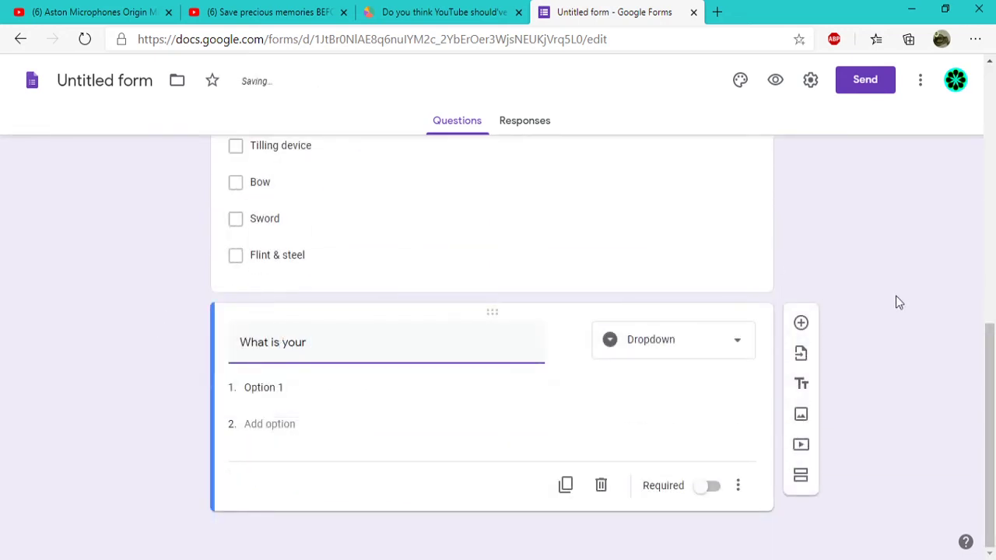
pyautogui.write(' biggest skill set')
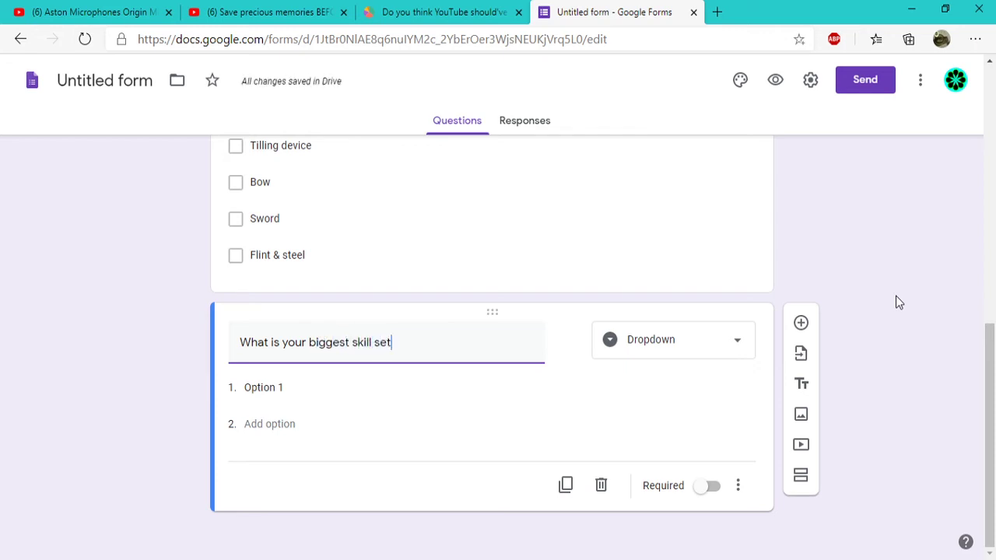
# Enter "Building", "Redstone" and "PVP" as the first three options of the skill set question.
pyautogui.click(265, 387)
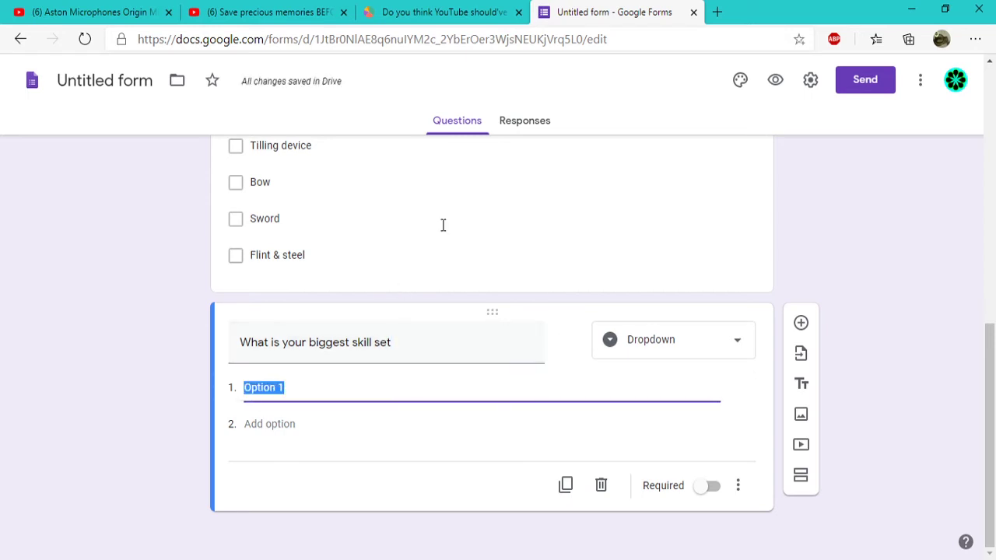
pyautogui.write('P')
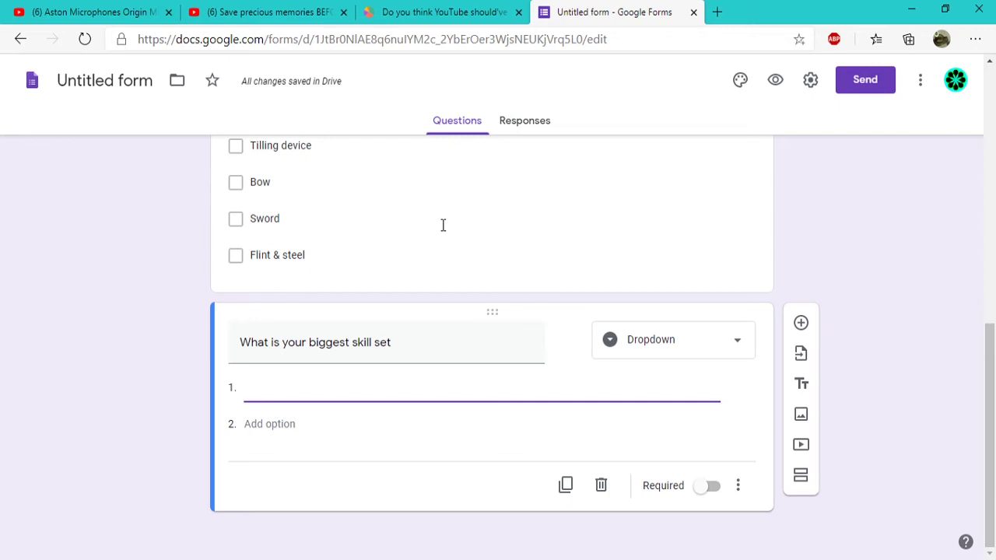
pyautogui.write('uilding')
pyautogui.press('Return')
pyautogui.write('Redstone')
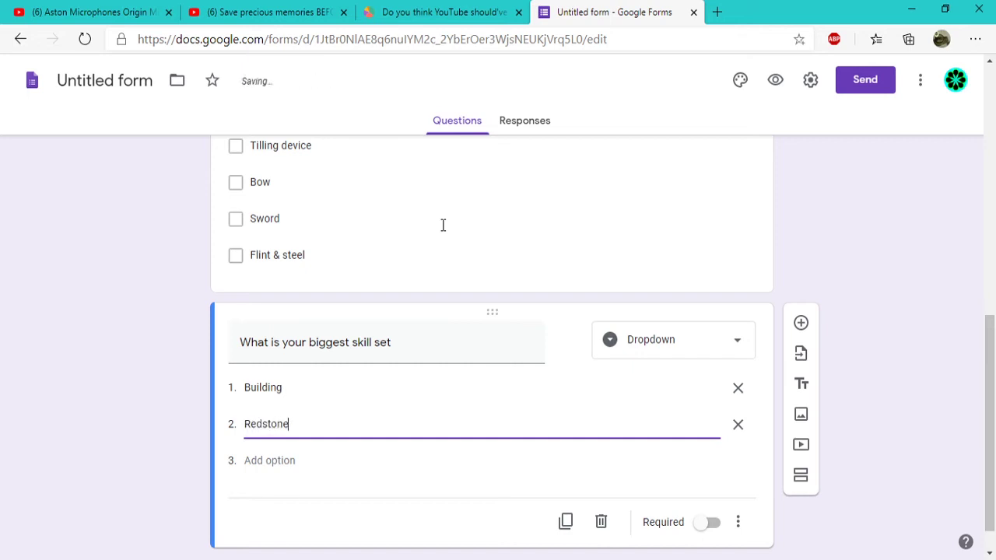
pyautogui.press('Return')
pyautogui.write('PVP')
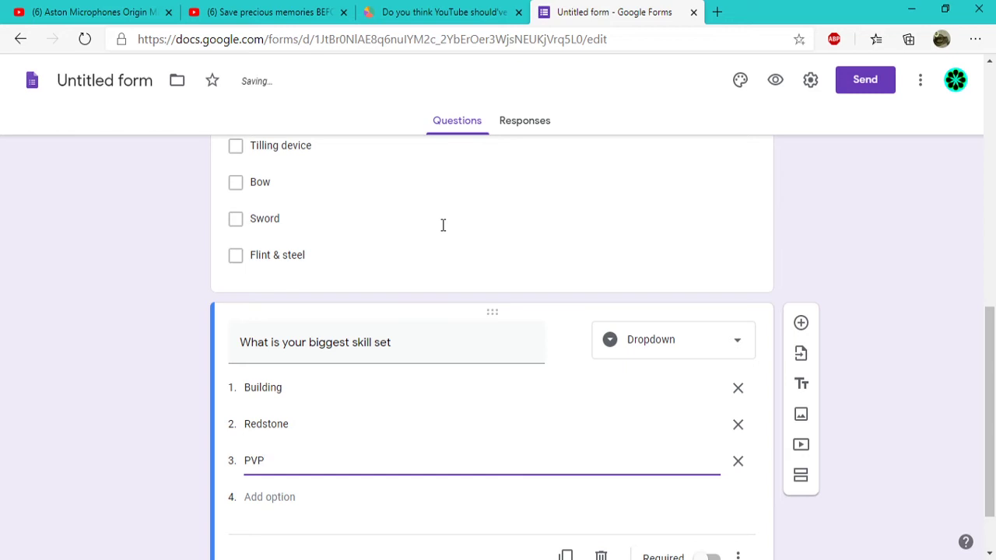
# Add "Hardcore runs" and "Non-PVP minigames" as the fourth and fifth options of the skill set question.
pyautogui.press('Return')
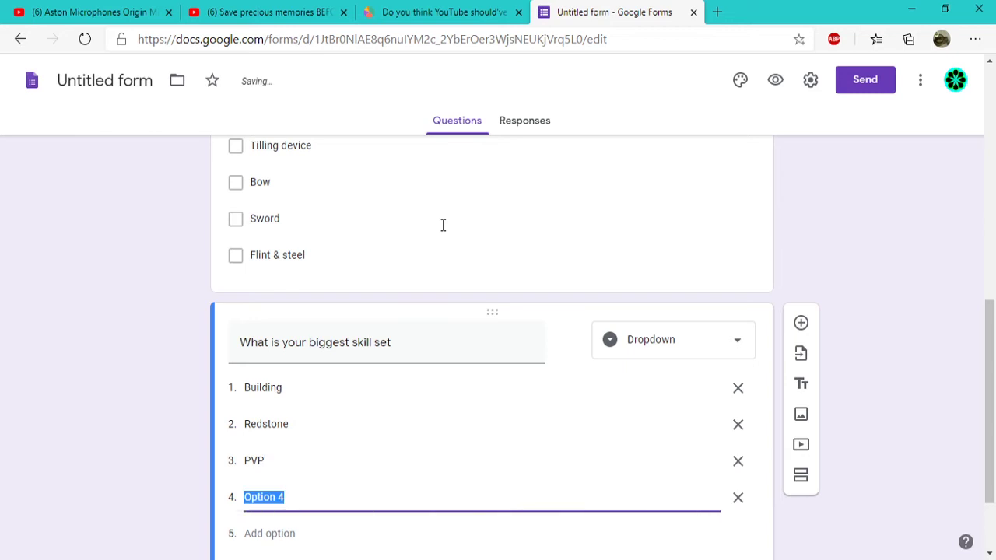
pyautogui.write('Hardcore runn')
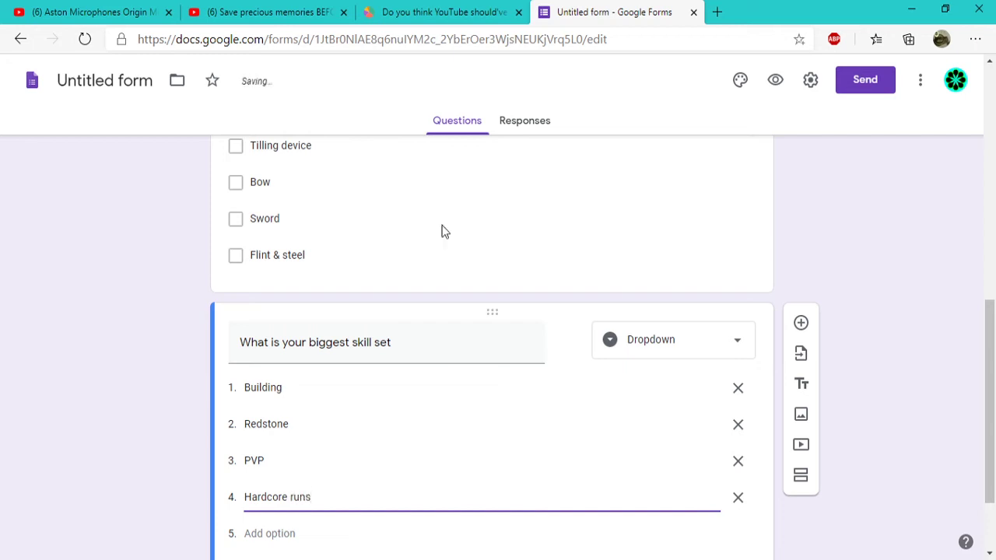
pyautogui.press('Return')
pyautogui.write('non')
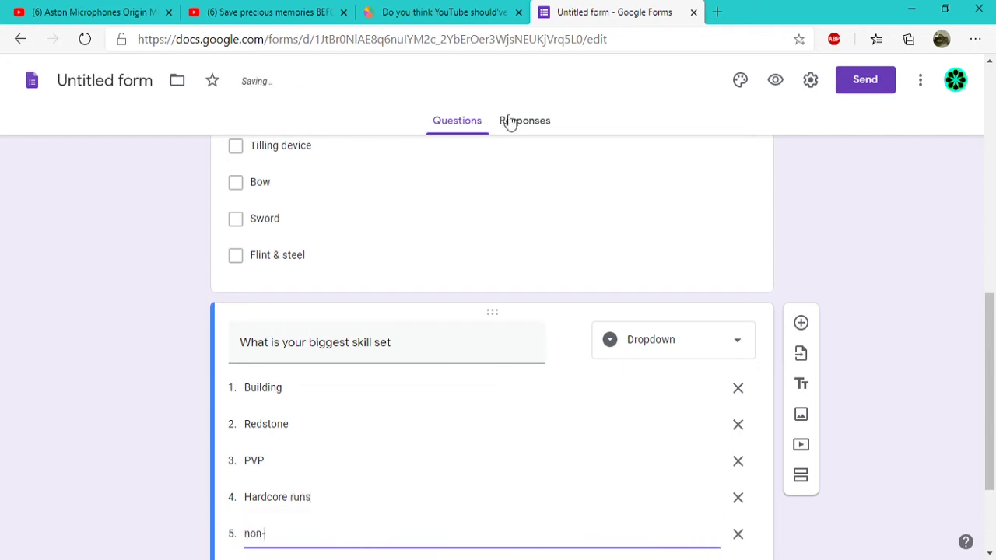
pyautogui.write('-PVP minigames')
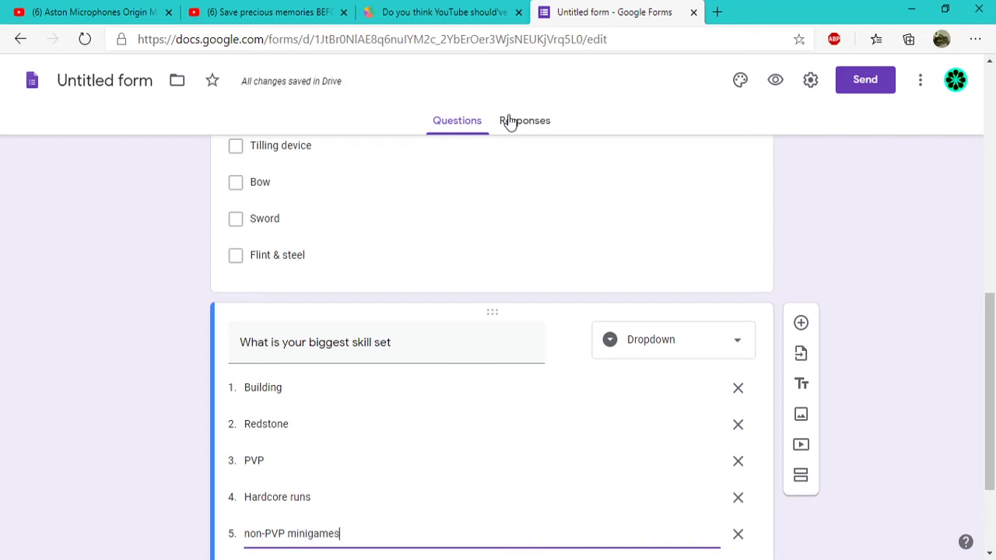
pyautogui.press('Home')
pyautogui.hotkey('shift', 'Right')
pyautogui.write('N')
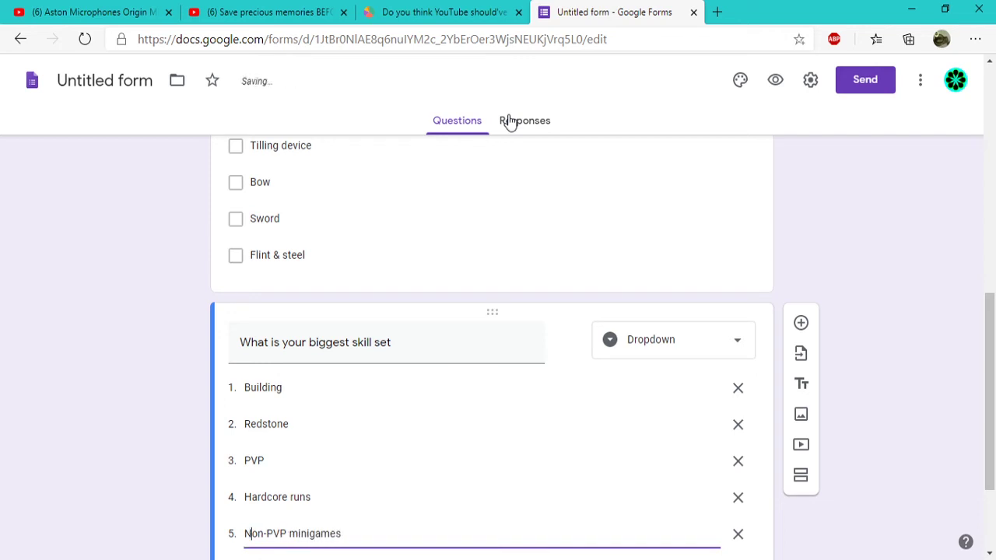
# Add "Mythbusting" and "Creative testing" as the sixth and seventh options of the skill set question.
pyautogui.scroll(-2, 529, 155)
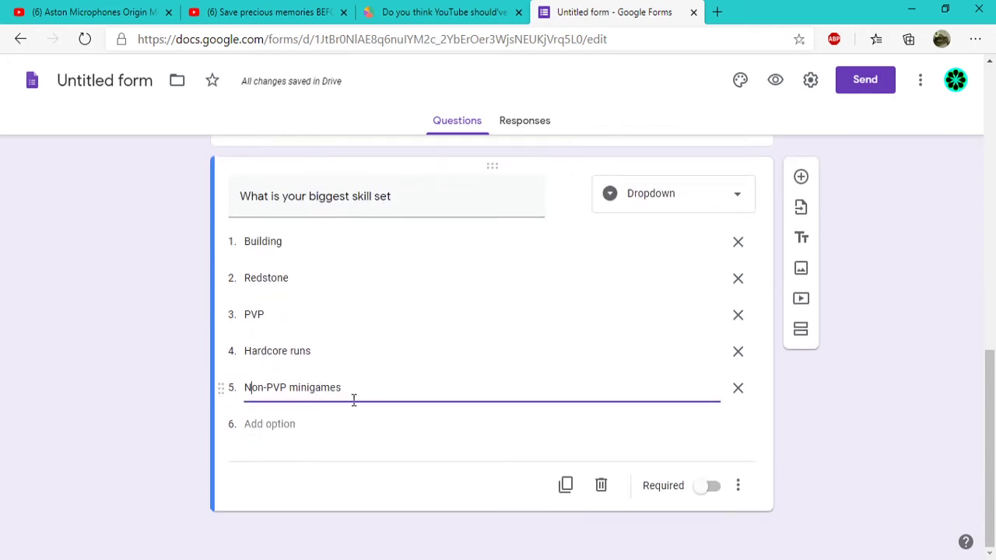
pyautogui.click(265, 422)
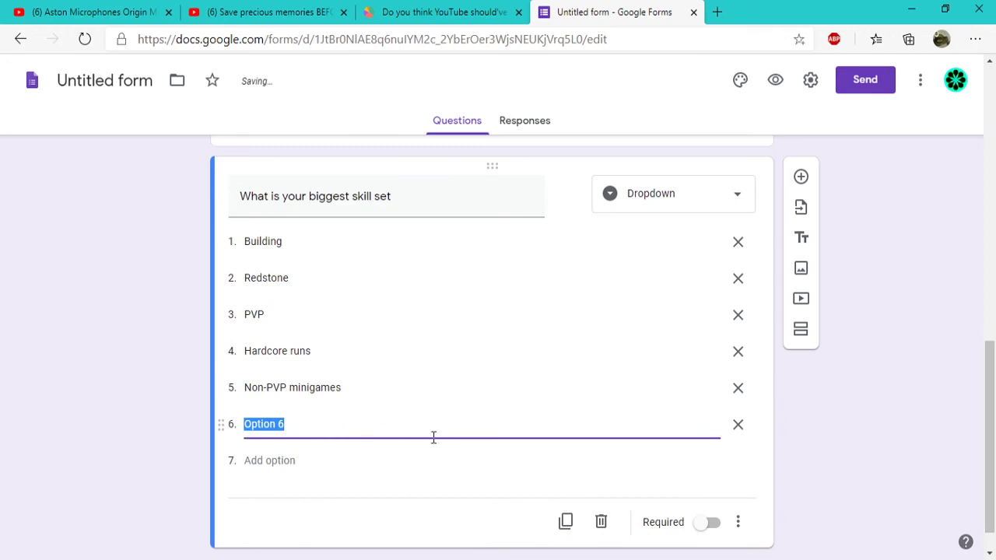
pyautogui.write('Mythbusting')
pyautogui.press('Return')
pyautogui.write('Creativ')
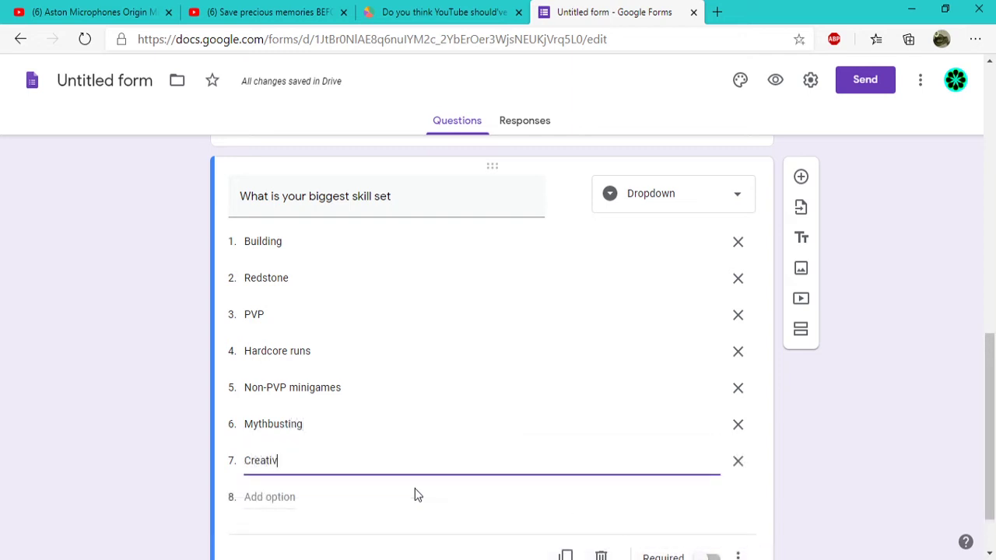
pyautogui.write('e testing')
# Add "Non-playing content (talking about the game)" as the eighth option of the skill set question.
pyautogui.press('Return')
pyautogui.write('Explaing')
pyautogui.press('BackSpace')
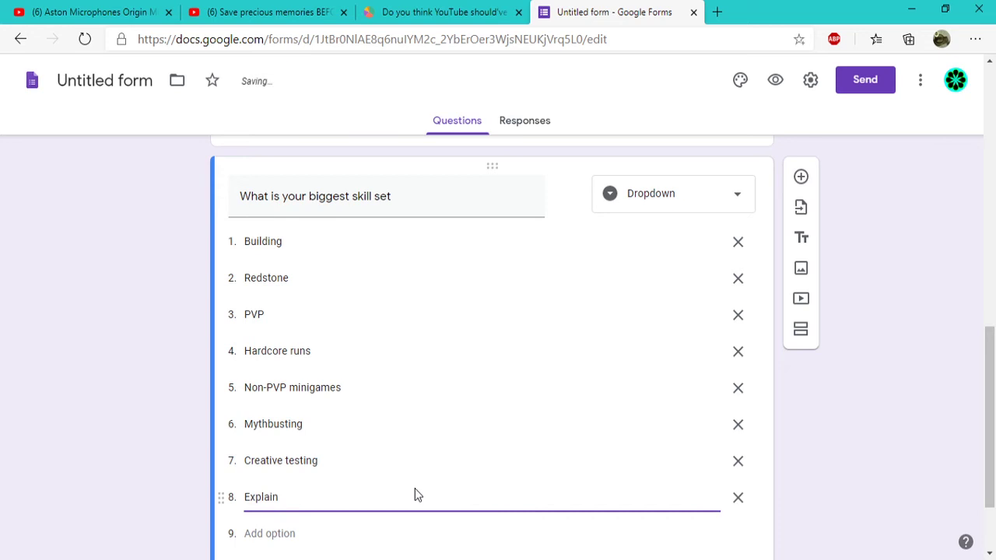
pyautogui.hotkey('ctrl', 'a')
pyautogui.press('BackSpace')
pyautogui.write('Non-playing content ')
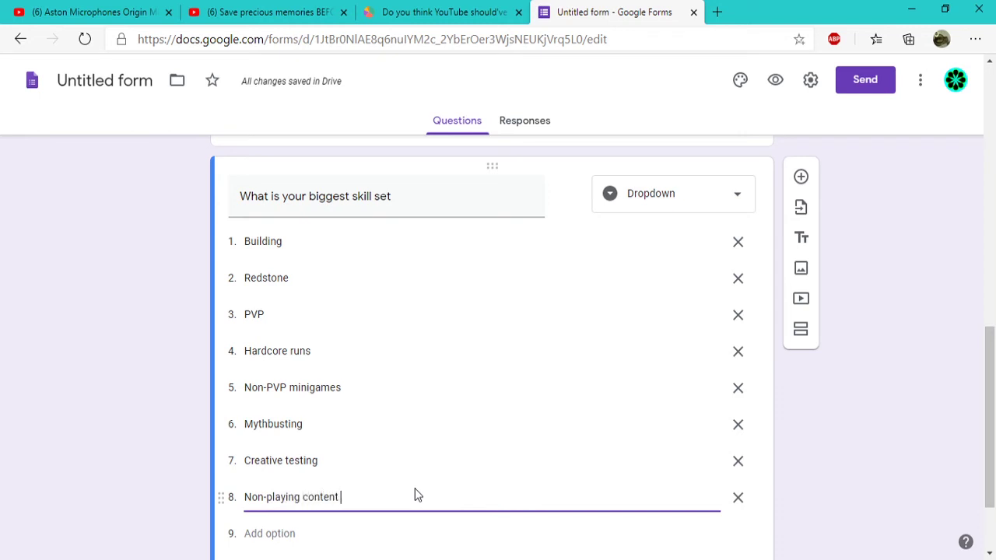
pyautogui.write('(e')
pyautogui.write('talking abo')
pyautogui.write('ut the go')
pyautogui.press('BackSpace')
pyautogui.write('am')
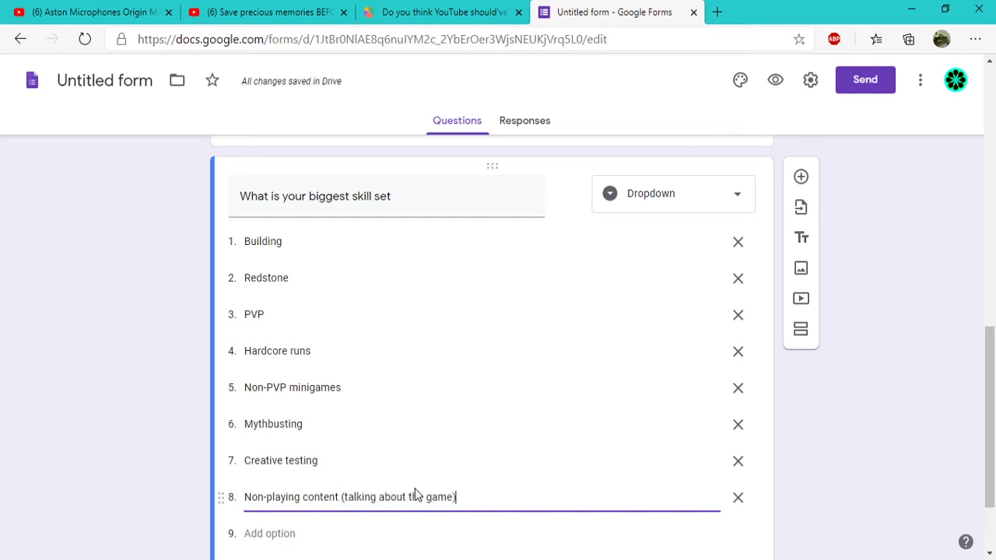
pyautogui.write('e)')
pyautogui.scroll(-1, 415, 495)
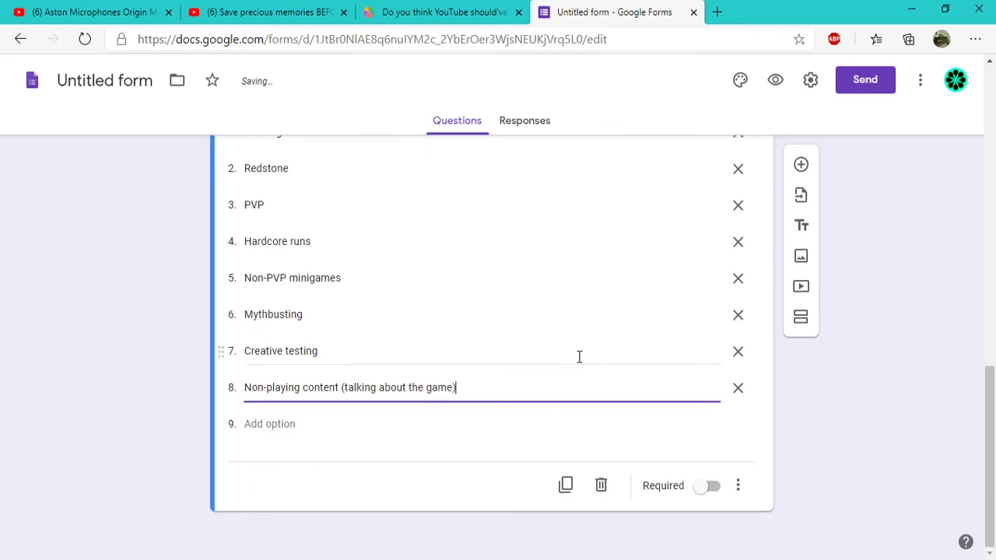
pyautogui.click(801, 164)
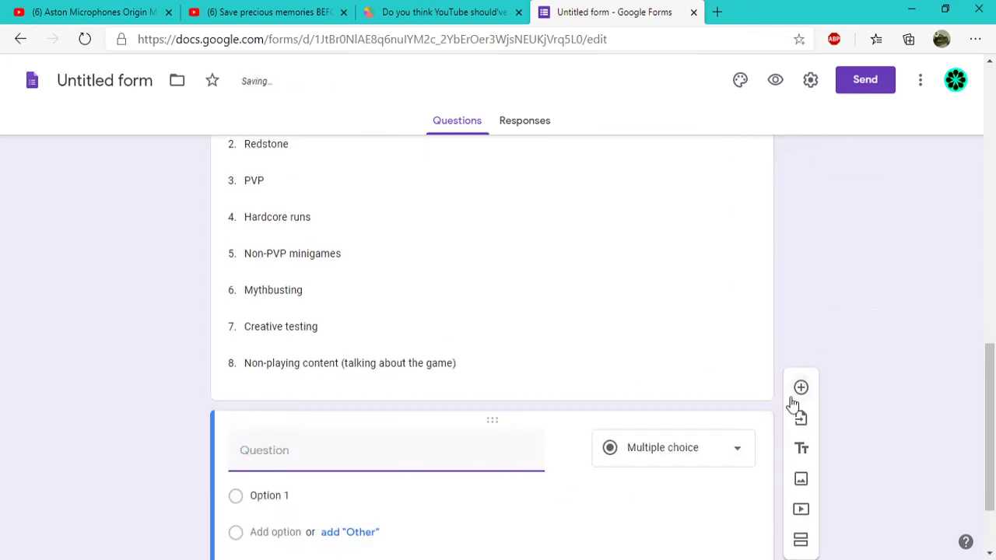
pyautogui.click(674, 338)
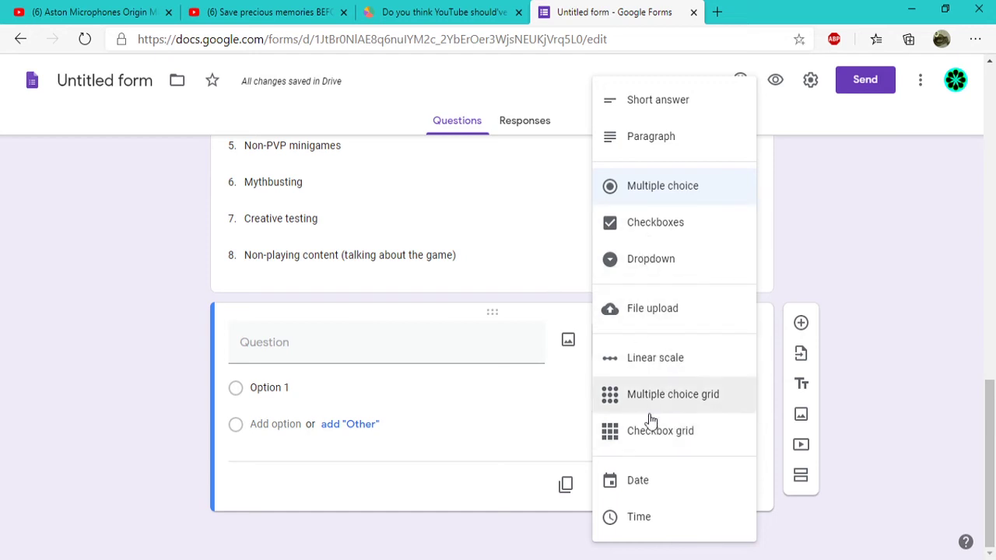
pyautogui.scroll(3, 639, 141)
pyautogui.scroll(3, 664, 184)
pyautogui.scroll(-6, 556, 309)
pyautogui.click(514, 350)
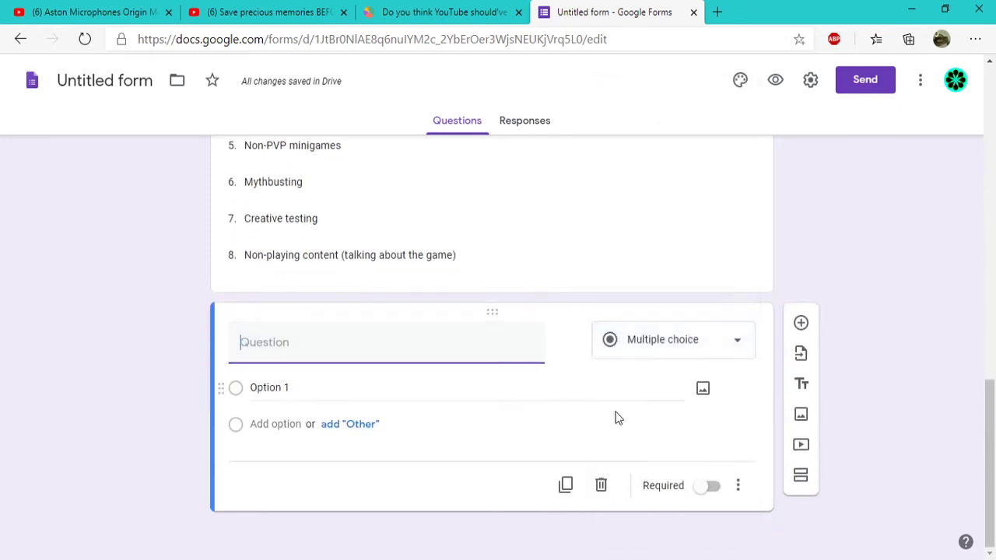
pyautogui.click(601, 485)
pyautogui.click(703, 487)
pyautogui.scroll(3, 576, 274)
pyautogui.scroll(-3, 571, 278)
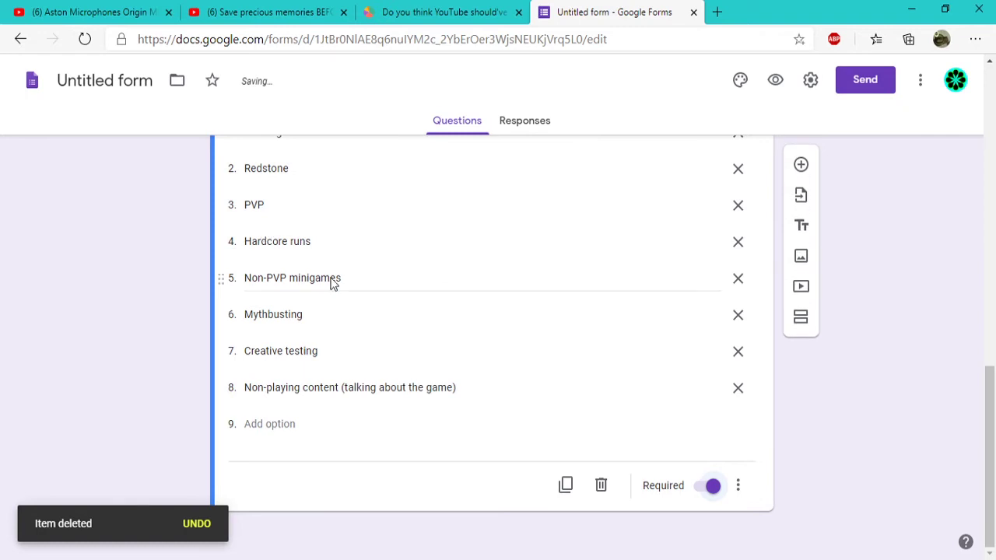
pyautogui.click(713, 487)
# Review all the questions of the Minecraft poll form from the title through the skill set question.
pyautogui.scroll(15, 556, 327)
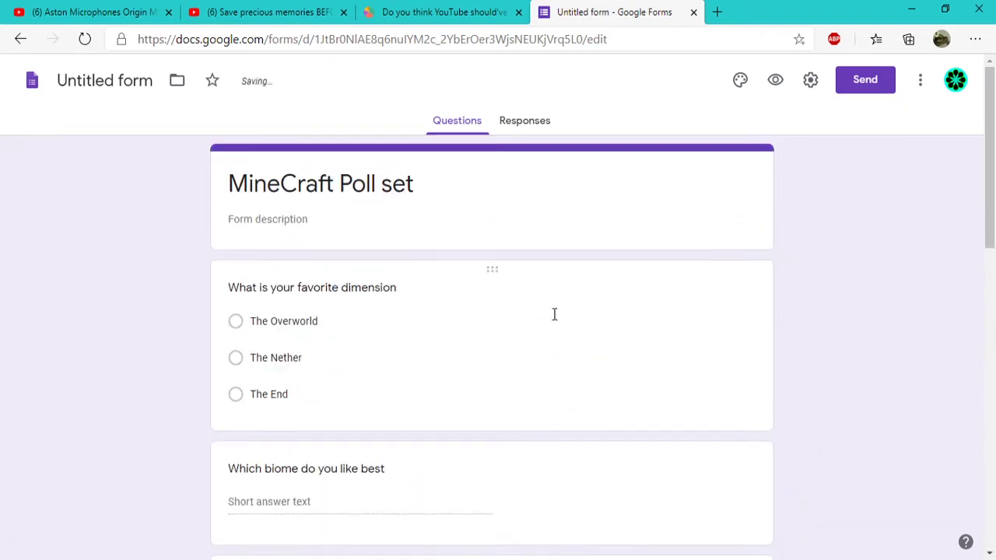
pyautogui.scroll(-15, 545, 311)
pyautogui.scroll(15, 499, 313)
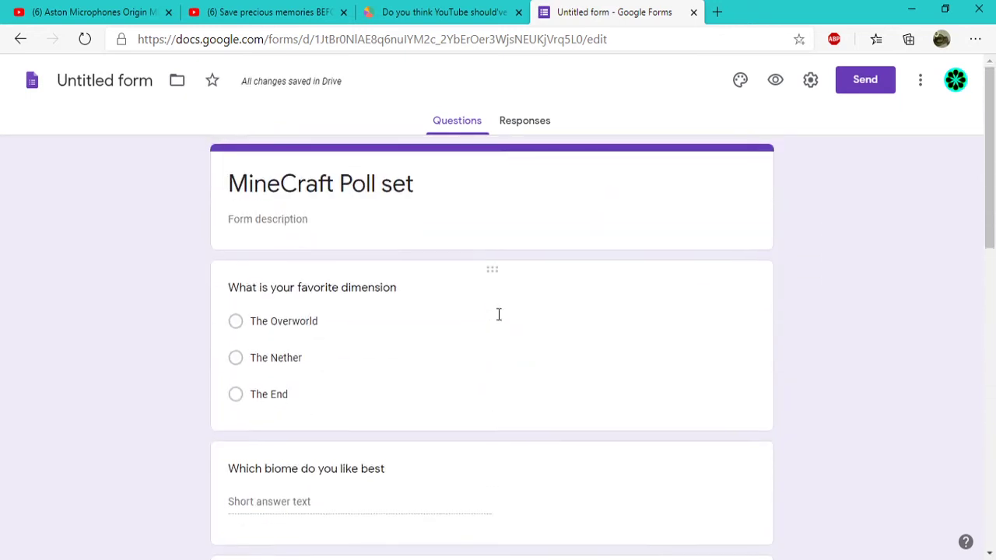
pyautogui.scroll(-15, 498, 313)
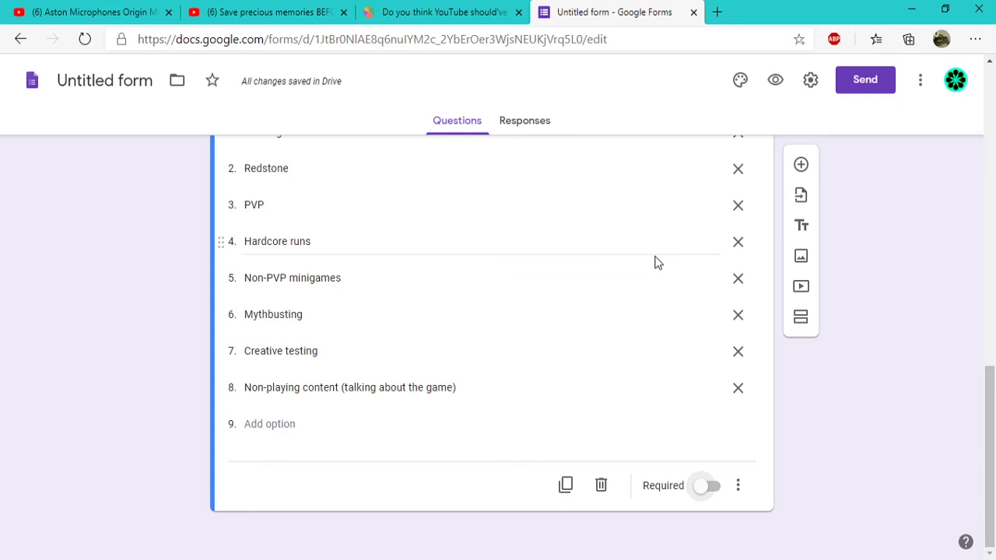
pyautogui.scroll(10, 657, 263)
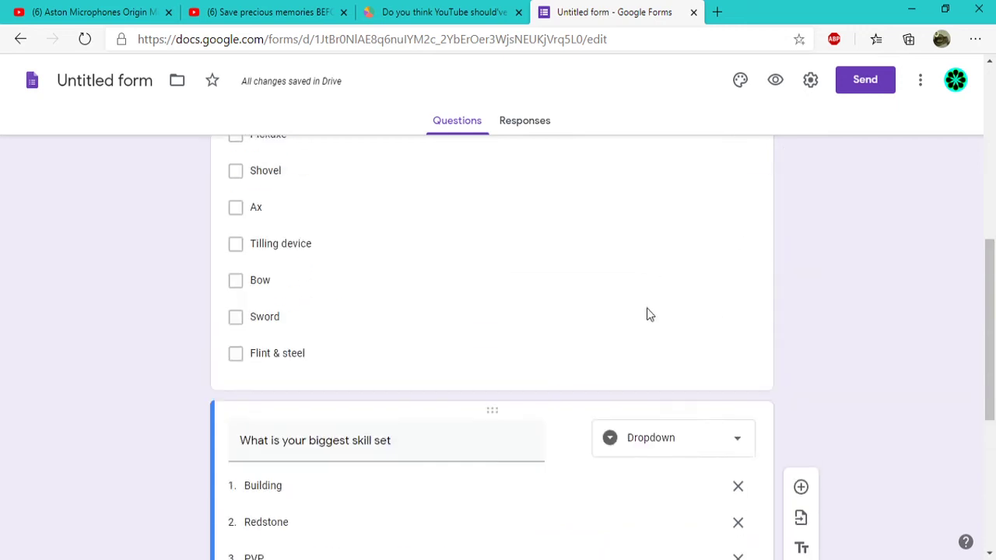
pyautogui.scroll(-10, 463, 354)
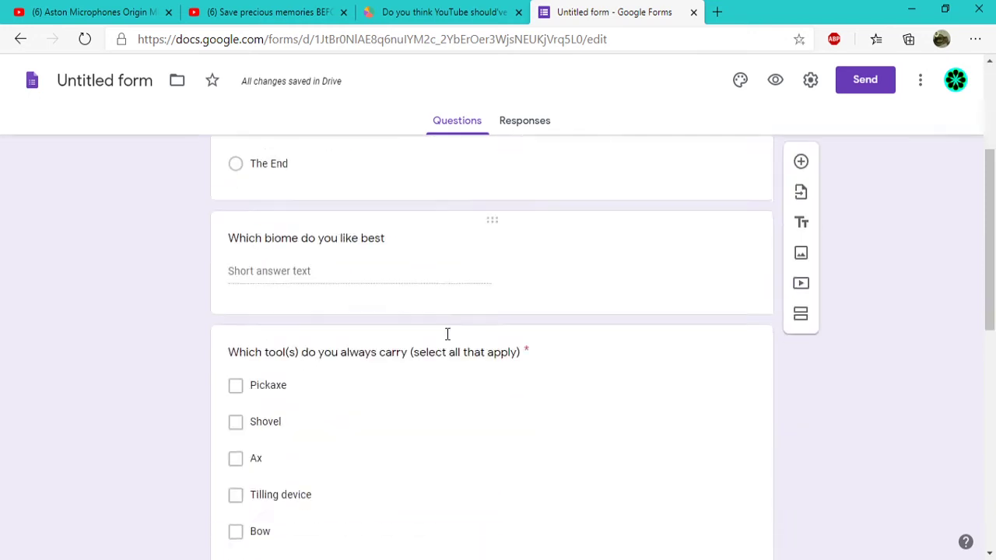
pyautogui.scroll(5, 464, 320)
pyautogui.scroll(3, 467, 325)
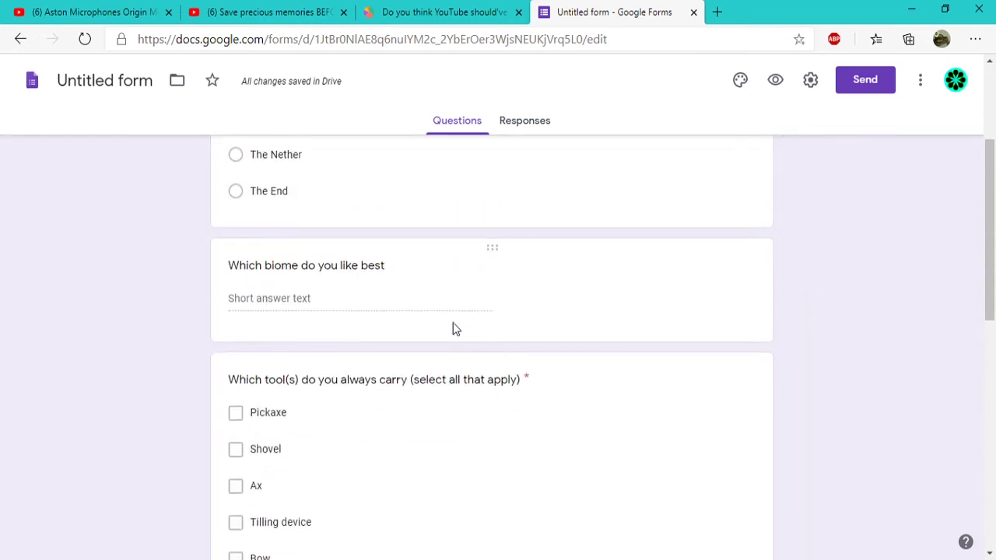
# Select the tools, dimension and skill set questions in turn to check their Required settings.
pyautogui.click(516, 385)
pyautogui.scroll(-6, 563, 423)
pyautogui.scroll(10, 491, 392)
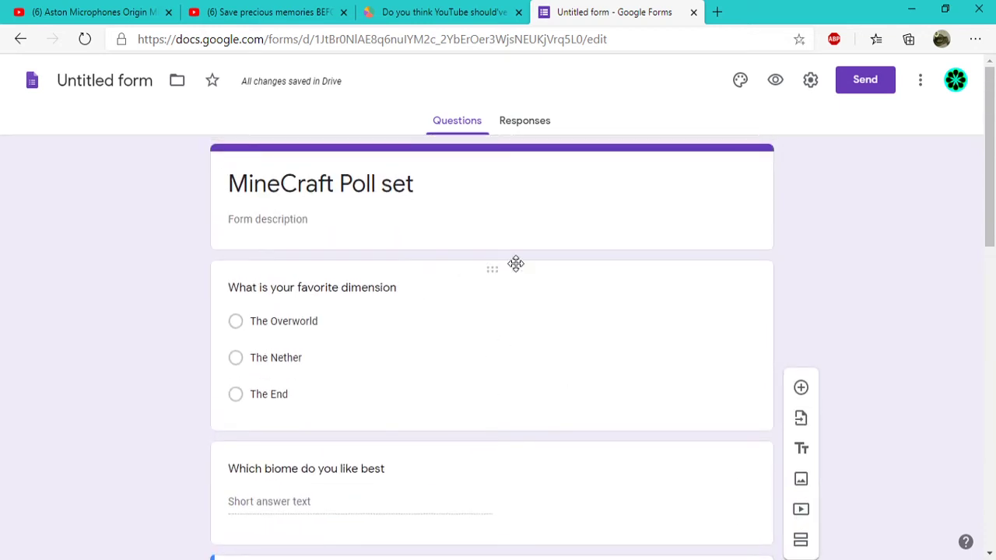
pyautogui.click(517, 265)
pyautogui.scroll(-5, 513, 289)
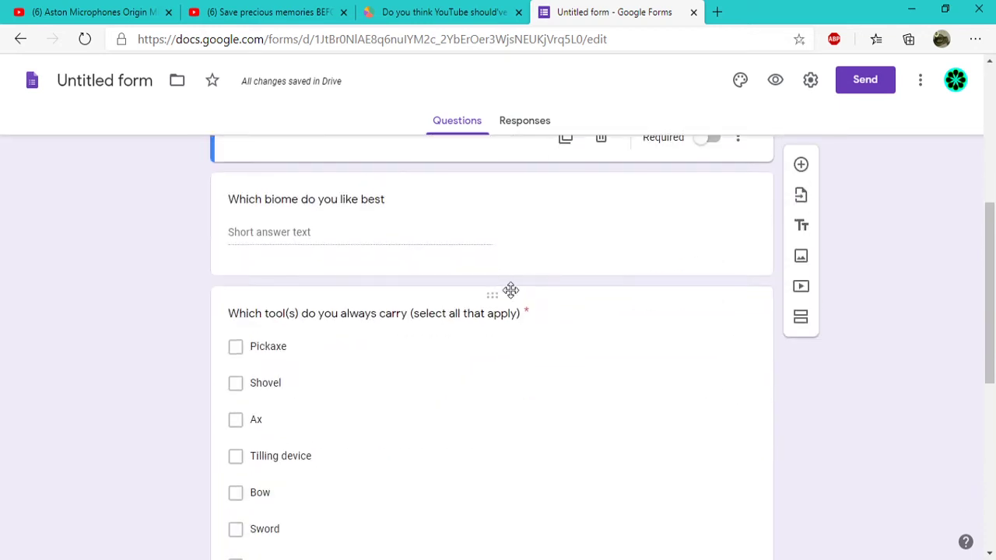
pyautogui.click(510, 290)
pyautogui.scroll(3, 506, 315)
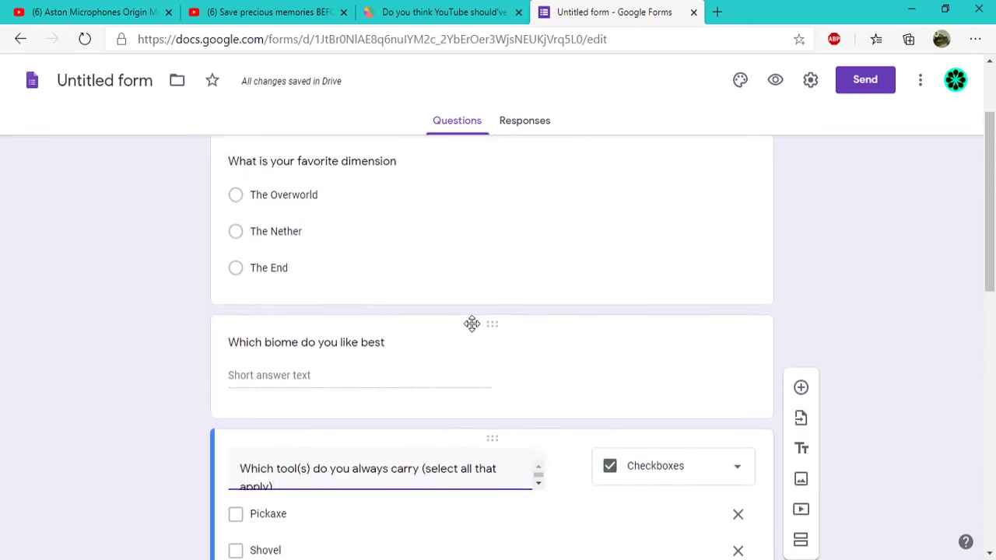
pyautogui.scroll(-9, 516, 323)
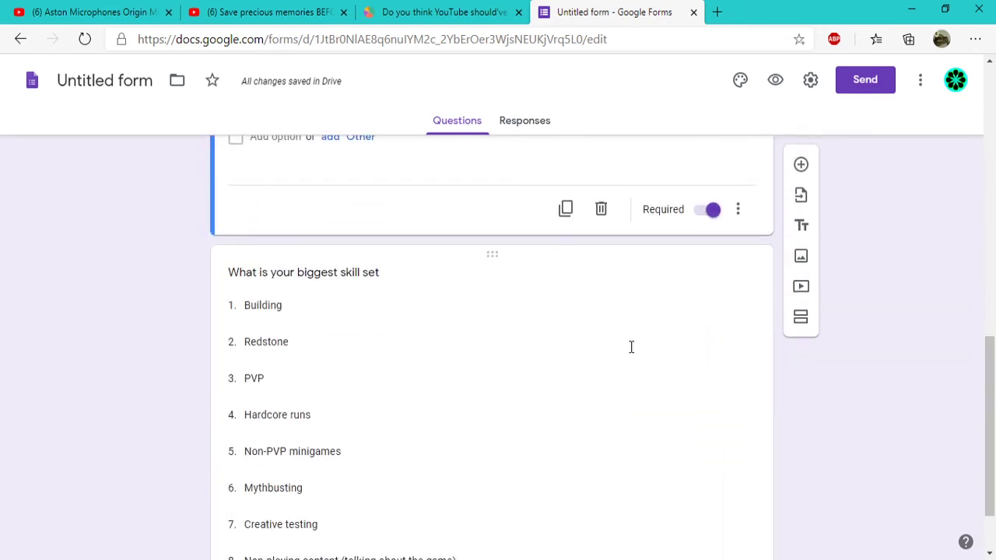
pyautogui.click(520, 164)
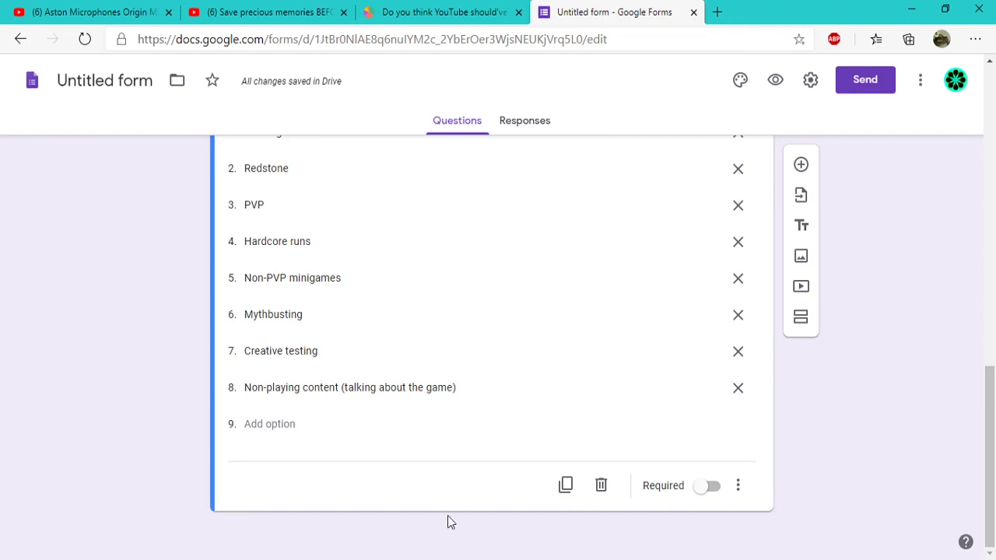
# Generate a shortened share link for the form and copy it.
pyautogui.scroll(12, 449, 523)
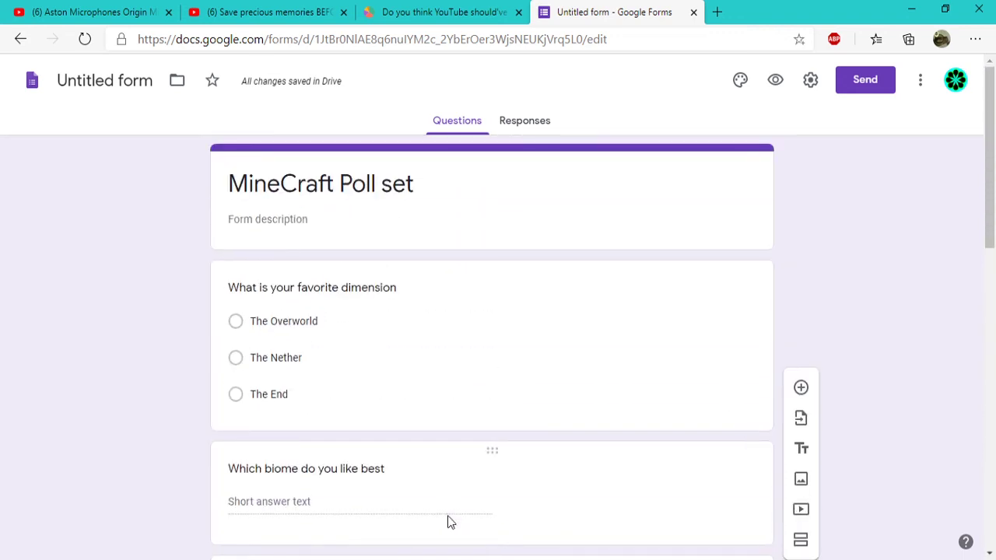
pyautogui.scroll(-10, 503, 532)
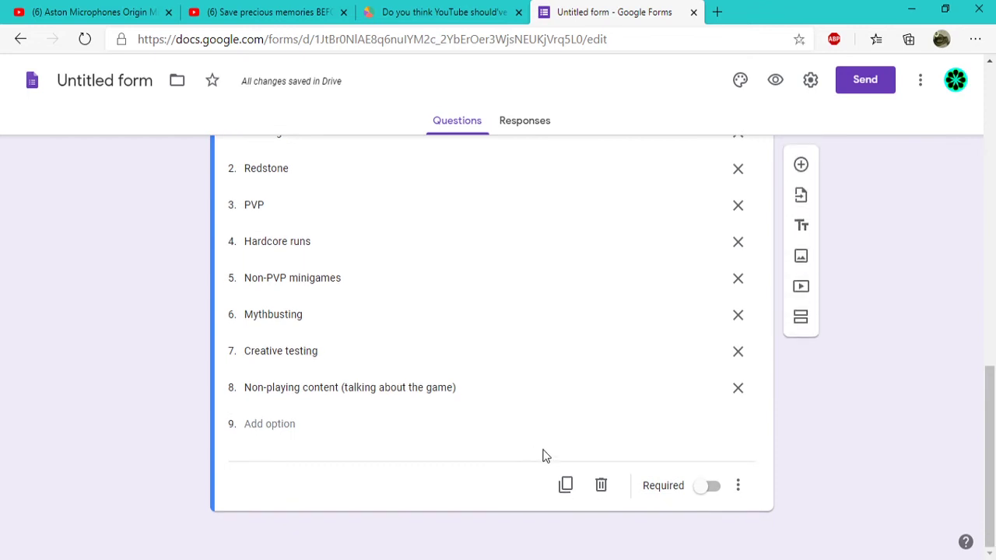
pyautogui.scroll(9, 561, 447)
pyautogui.scroll(2, 572, 440)
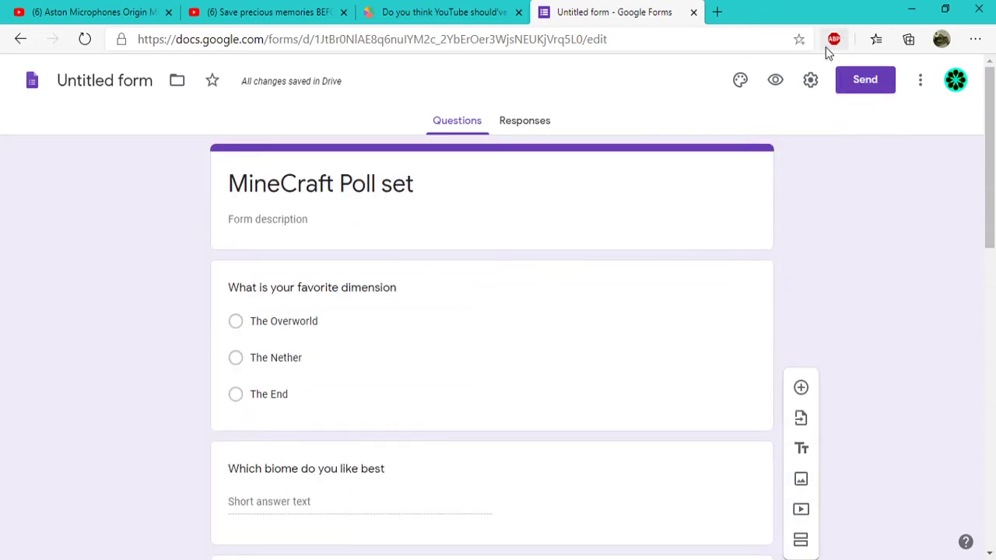
pyautogui.click(876, 84)
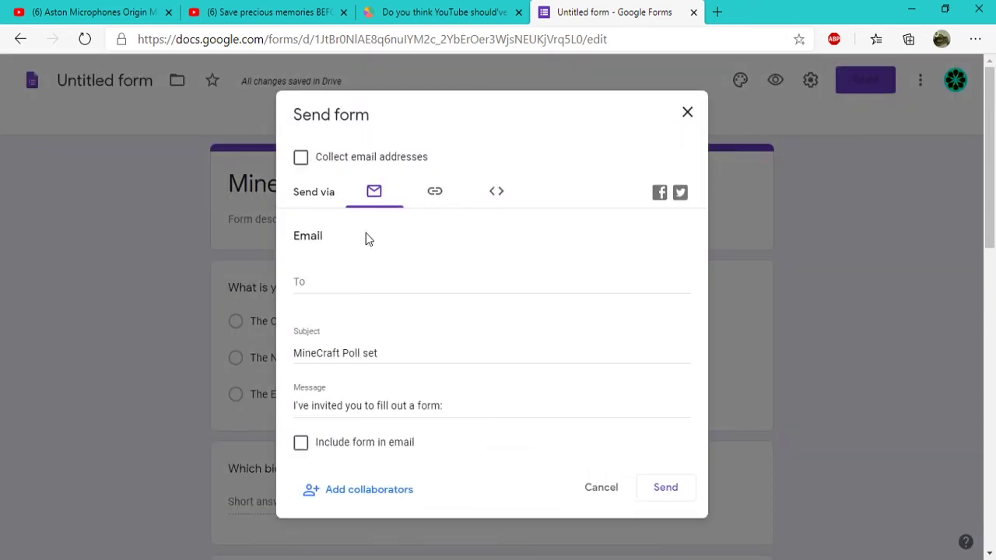
pyautogui.click(438, 191)
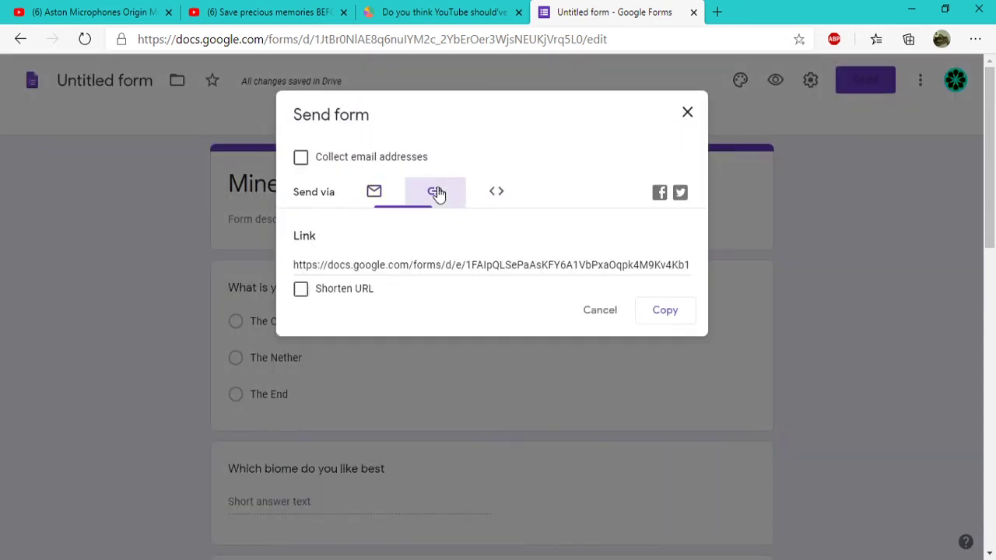
pyautogui.click(304, 290)
pyautogui.hotkey('ctrl', 'c')
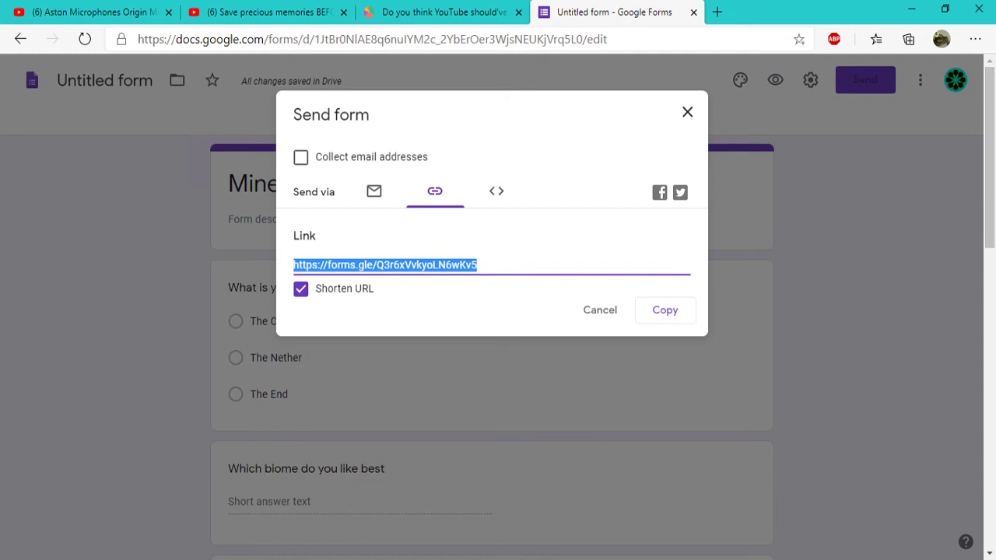
# Switch to the Word notes, paste the form link below the Google Forms description, and color it dark green.
pyautogui.hotkey('alt', 'Tab')
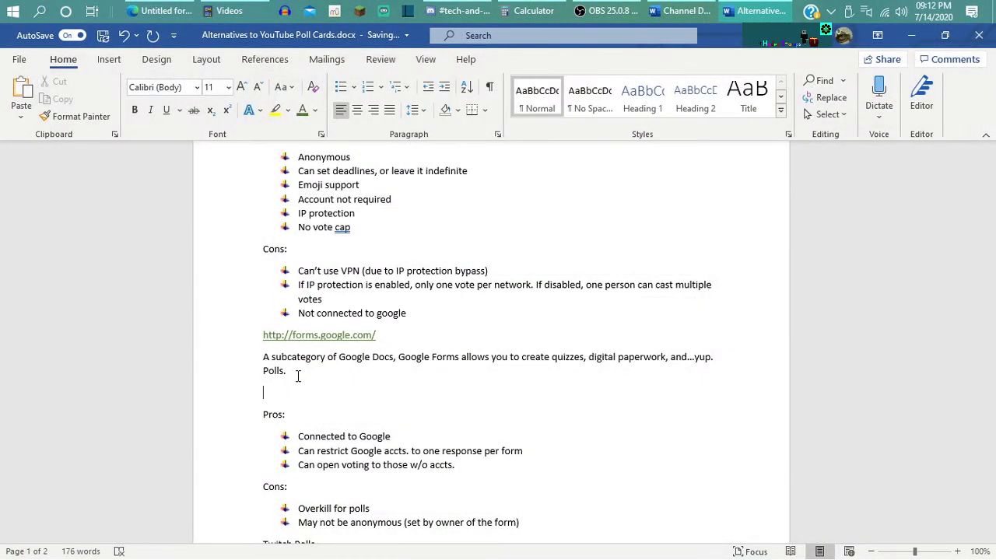
pyautogui.hotkey('ctrl', 'v')
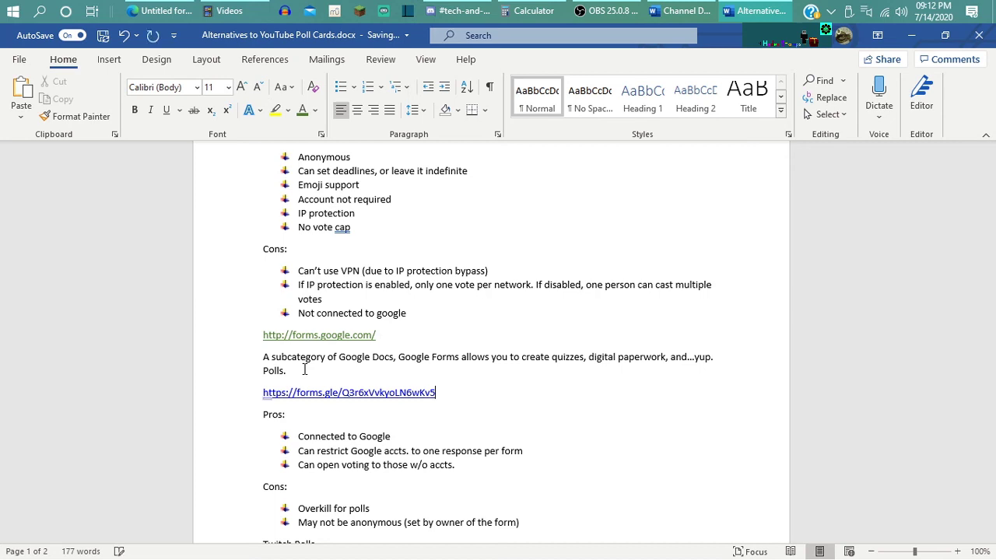
pyautogui.hotkey('shift', 'Home')
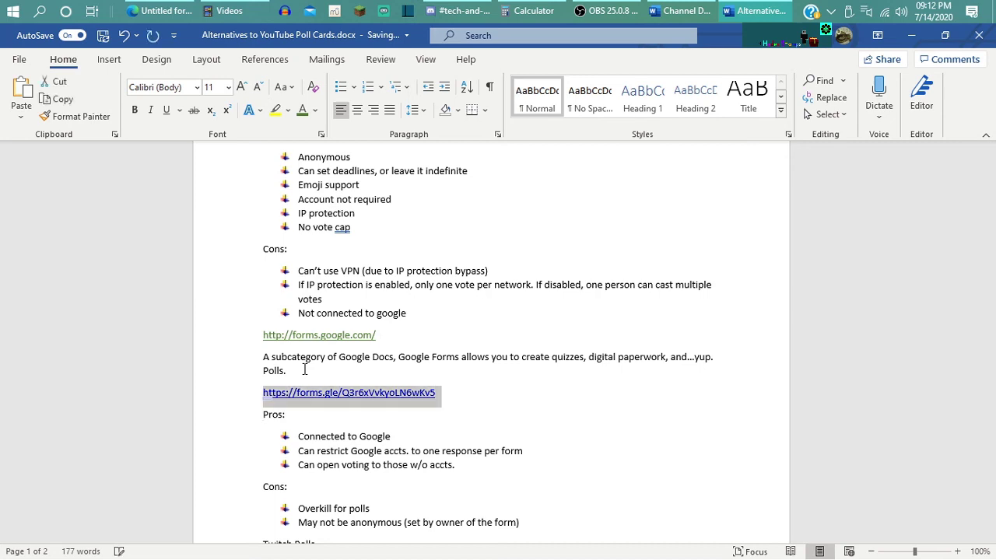
pyautogui.scroll(1, 407, 230)
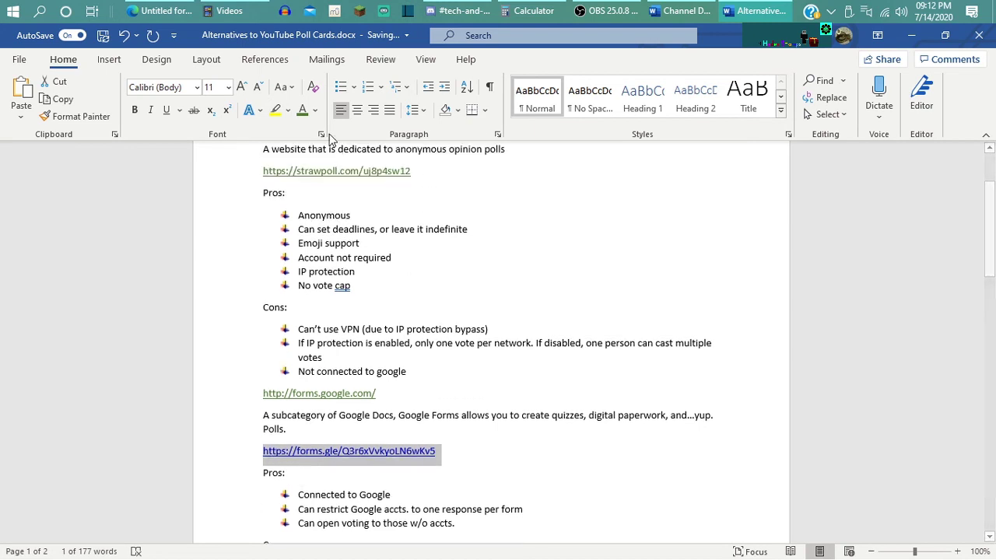
pyautogui.click(315, 110)
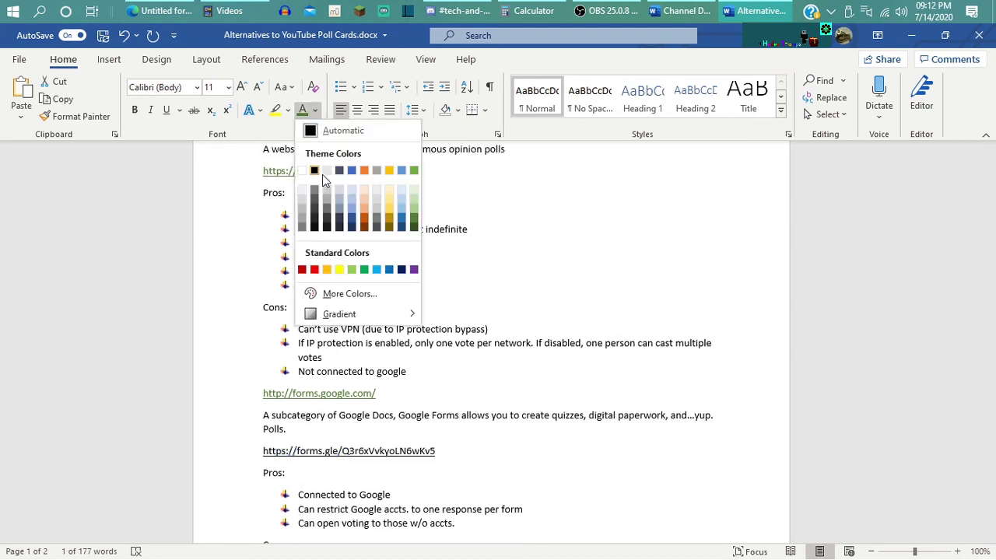
pyautogui.click(413, 215)
pyautogui.doubleClick(490, 420)
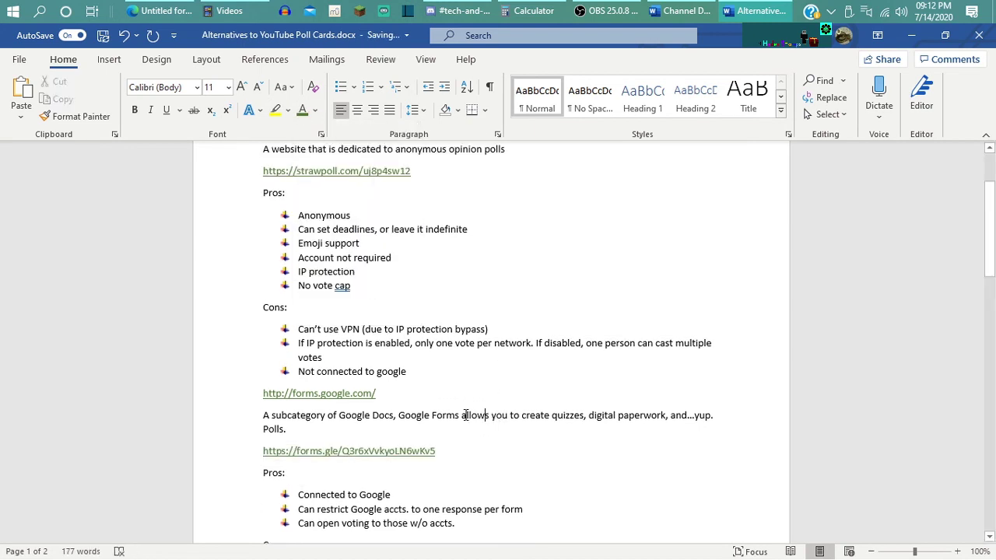
# Read through the Google Forms description and the StrawPoll pros and cons in the notes.
pyautogui.tripleClick(465, 417)
pyautogui.tripleClick(373, 343)
pyautogui.tripleClick(356, 330)
pyautogui.click(331, 272)
pyautogui.tripleClick(331, 272)
pyautogui.click(325, 243)
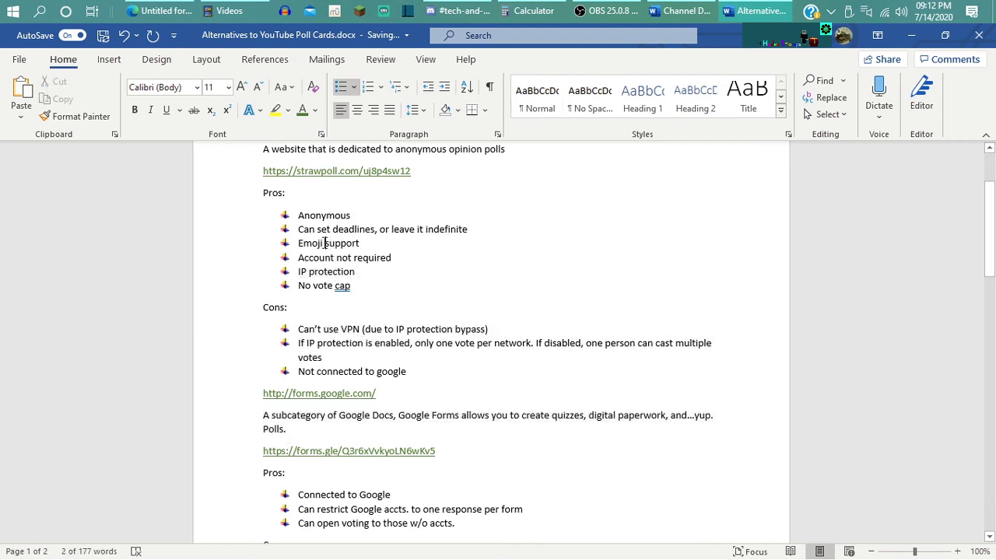
pyautogui.tripleClick(322, 245)
pyautogui.click(310, 230)
pyautogui.tripleClick(309, 230)
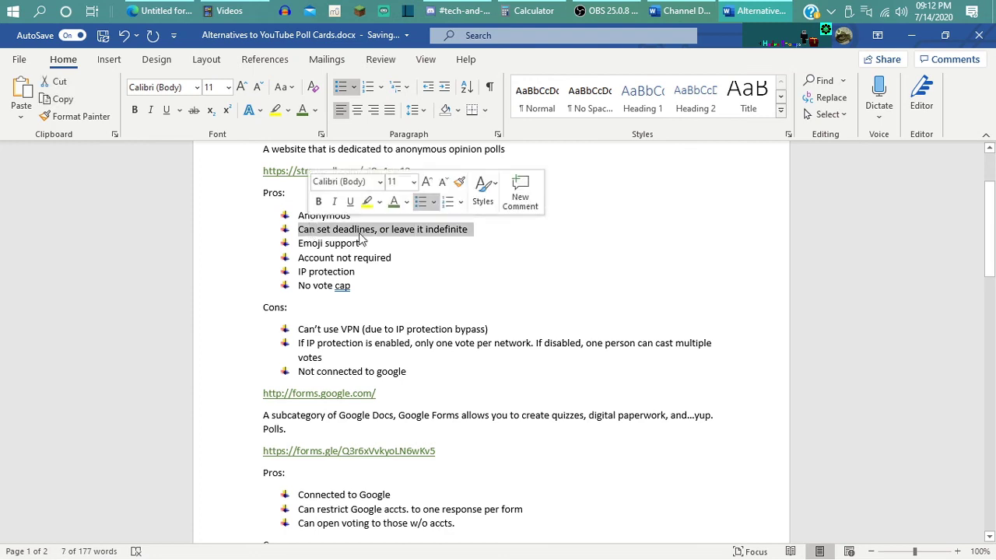
pyautogui.tripleClick(350, 244)
pyautogui.click(344, 260)
pyautogui.tripleClick(344, 259)
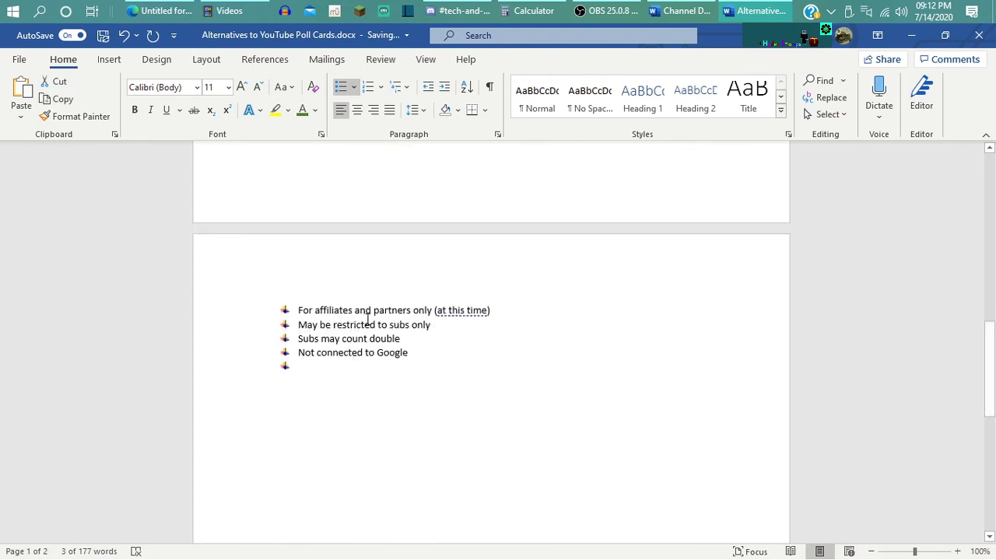
# Read through the Twitch Polls description and its pros in the notes.
pyautogui.scroll(5, 369, 318)
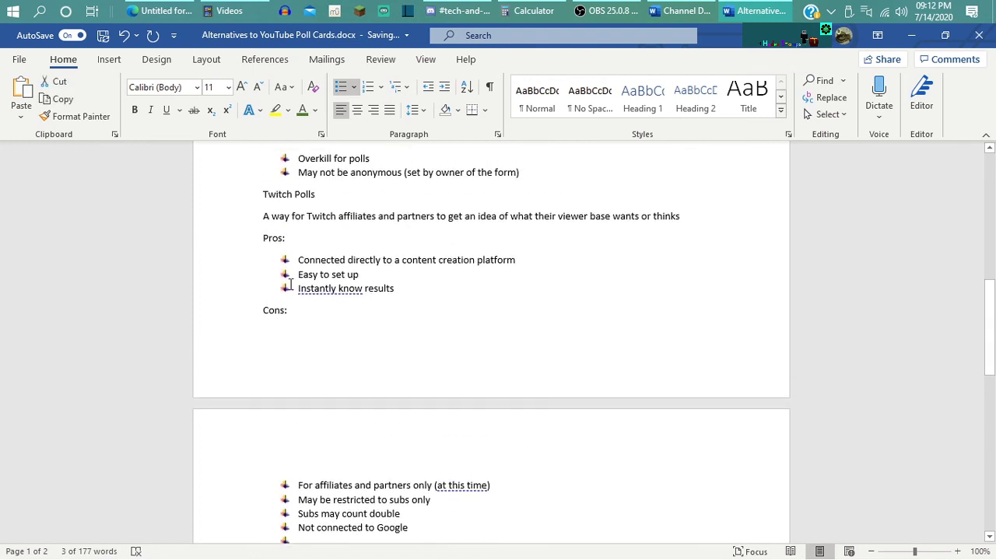
pyautogui.tripleClick(263, 252)
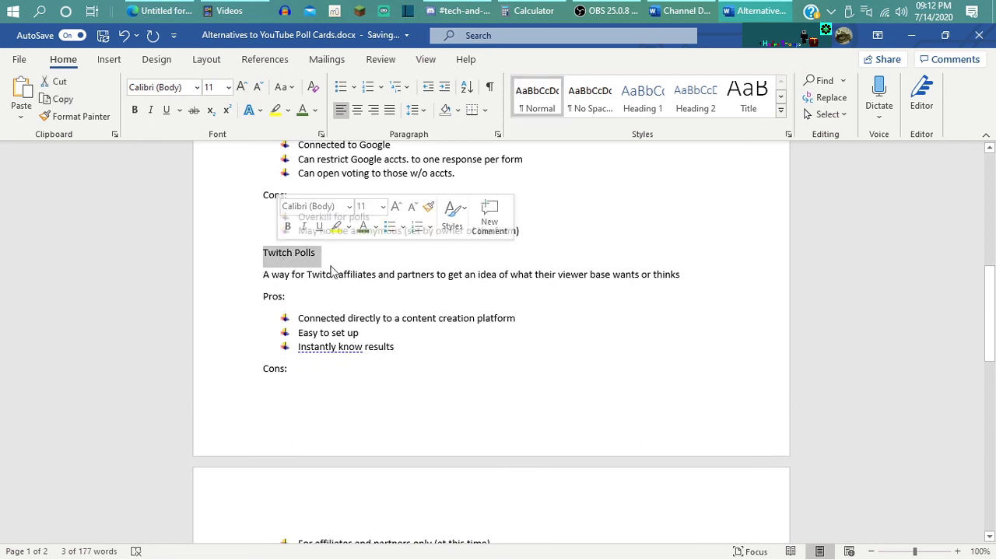
pyautogui.tripleClick(333, 279)
pyautogui.tripleClick(333, 319)
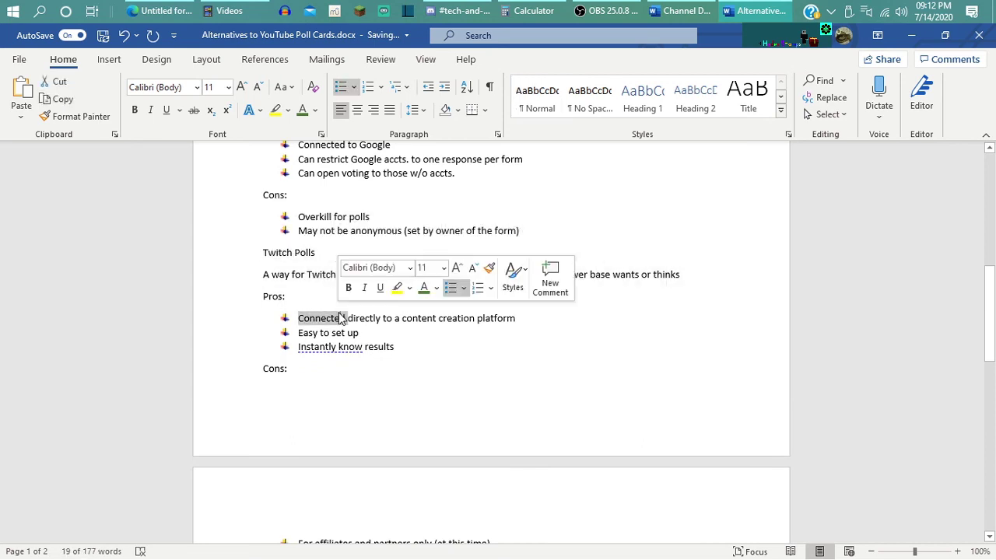
pyautogui.click(333, 334)
pyautogui.tripleClick(334, 333)
pyautogui.doubleClick(383, 348)
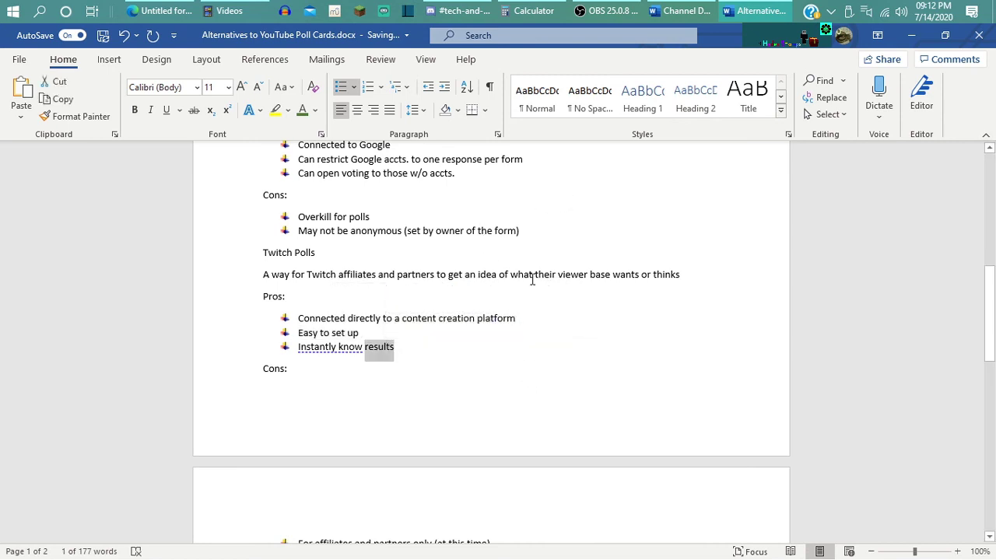
pyautogui.tripleClick(414, 281)
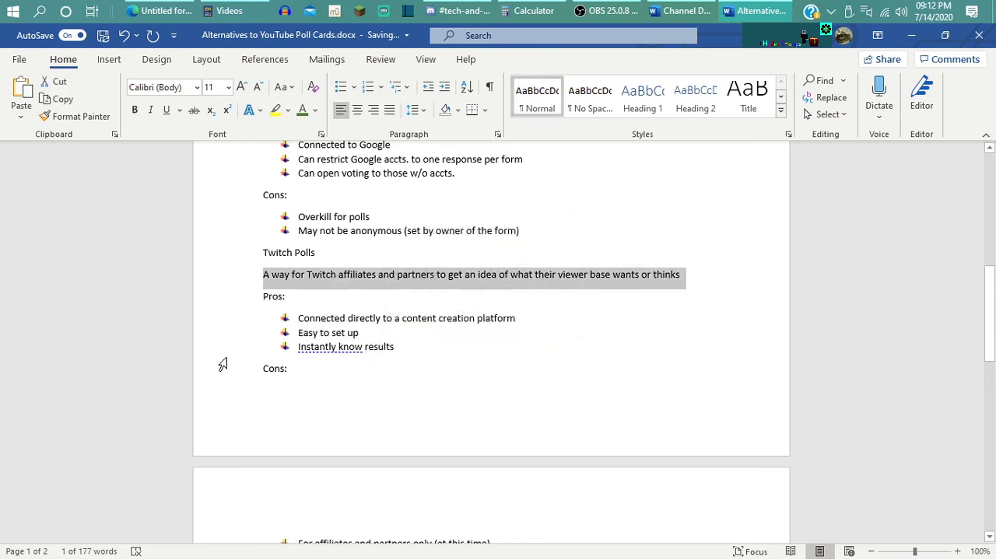